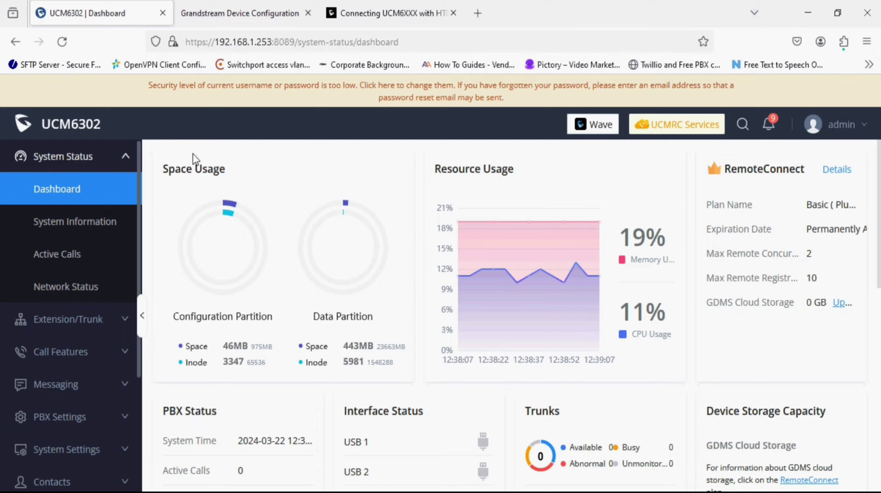
- Log in to the HT841 gateway as admin, declining to save the password
{"action": "left_click", "coordinate": [214, 13]}
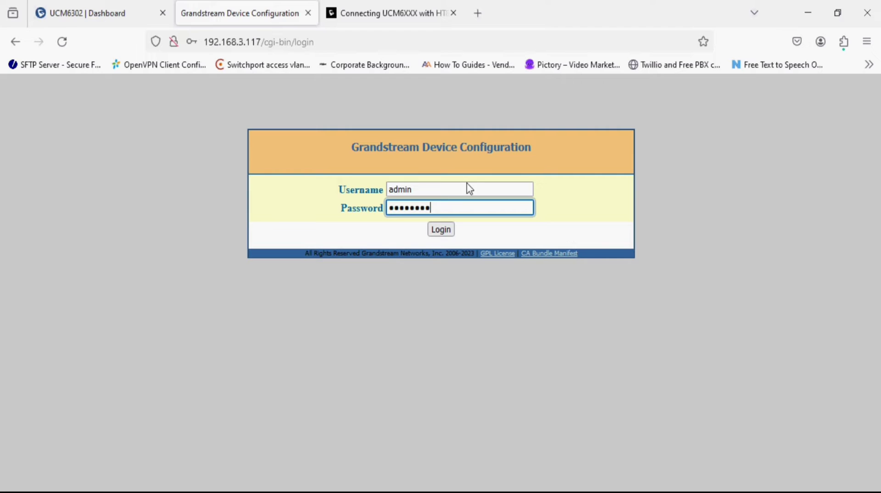
{"action": "left_click", "coordinate": [448, 229]}
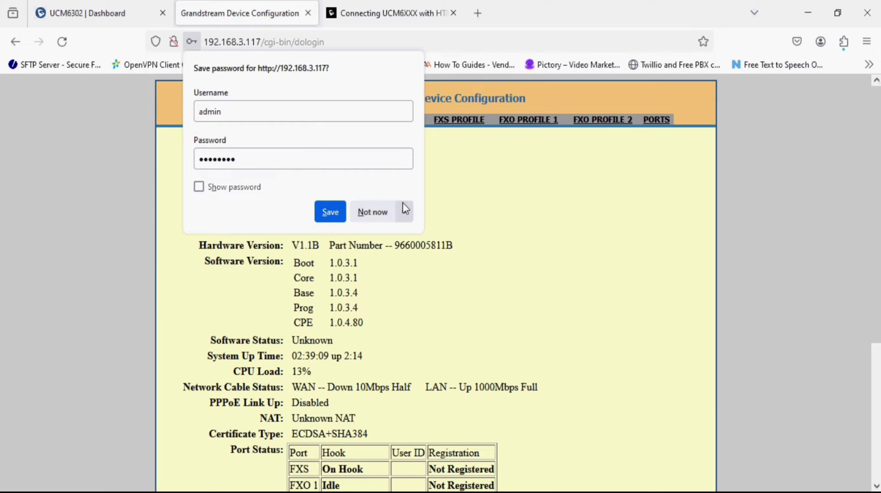
{"action": "left_click", "coordinate": [380, 212]}
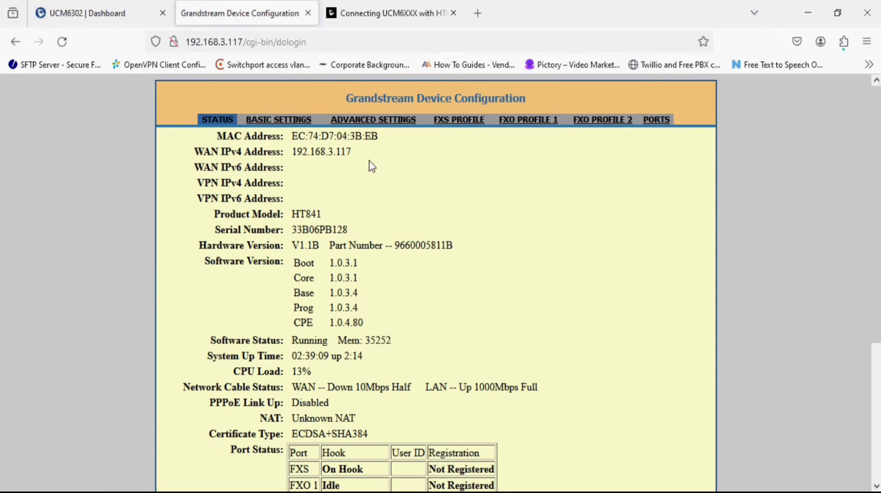
- Review the HT841 status page's product model, then bring up the UCM6XXX-to-HT841 connection guide
{"action": "left_click_drag", "start_coordinate": [316, 214], "coordinate": [291, 214]}
{"action": "left_click", "coordinate": [295, 186]}
{"action": "left_click", "coordinate": [92, 4]}
{"action": "left_click", "coordinate": [225, 10]}
{"action": "left_click", "coordinate": [407, 17]}
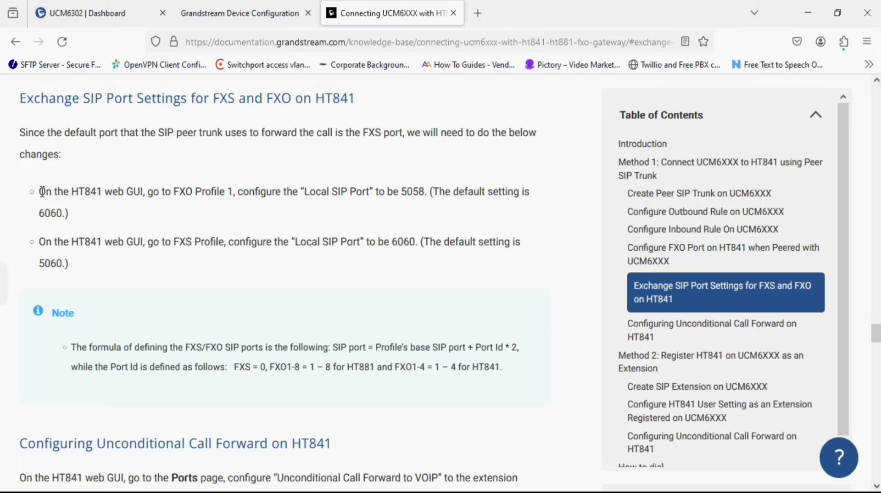
- Highlight the guide's port instructions: FXO Profile 1 default 6060 and FXS Profile default 5060
{"action": "left_click_drag", "start_coordinate": [40, 192], "coordinate": [414, 191]}
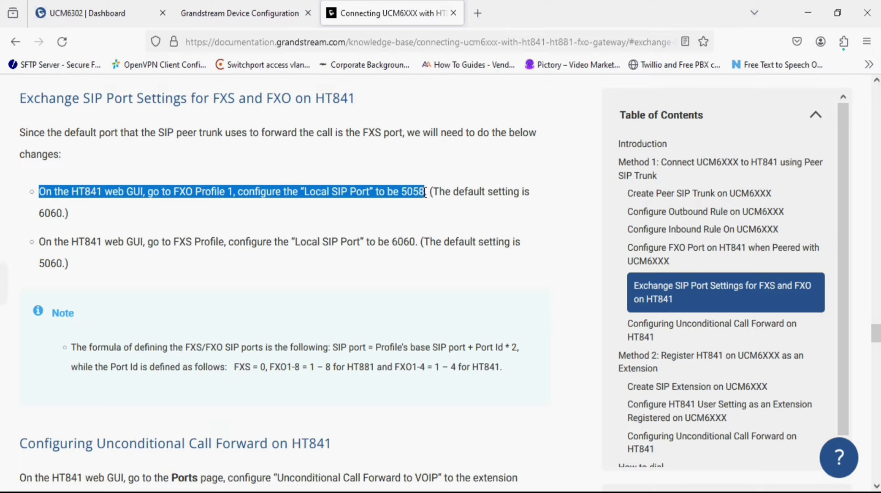
{"action": "left_click", "coordinate": [419, 209]}
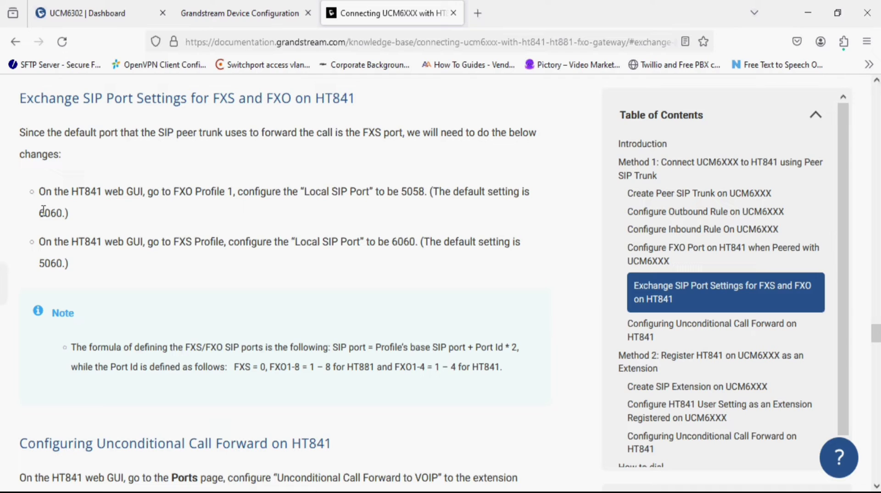
{"action": "left_click_drag", "start_coordinate": [43, 211], "coordinate": [59, 211]}
{"action": "left_click_drag", "start_coordinate": [178, 241], "coordinate": [403, 238]}
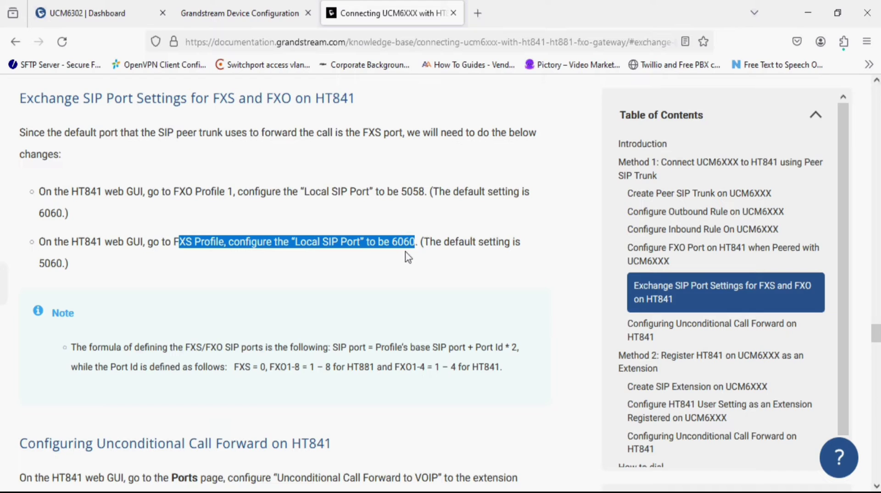
{"action": "double_click", "coordinate": [59, 263]}
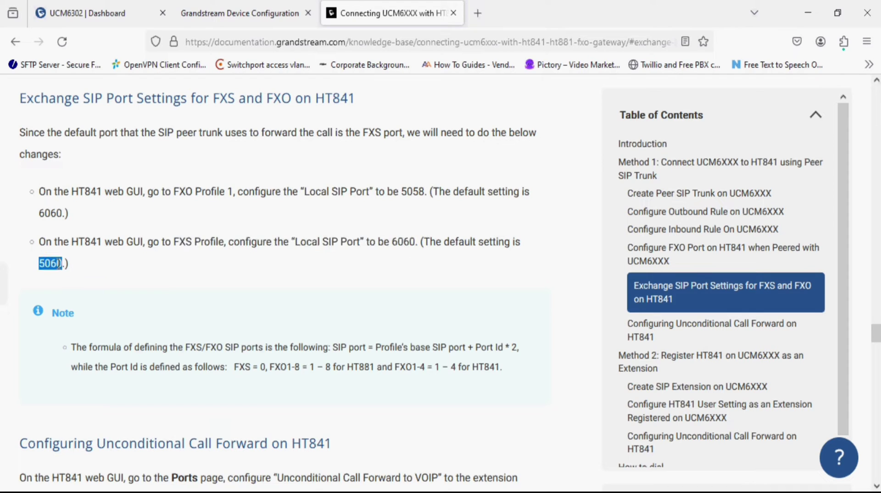
{"action": "left_click", "coordinate": [132, 281]}
- Change the HT841 FXS profile's Local SIP Port from 5060 to 6060 and apply
{"action": "left_click", "coordinate": [241, 14]}
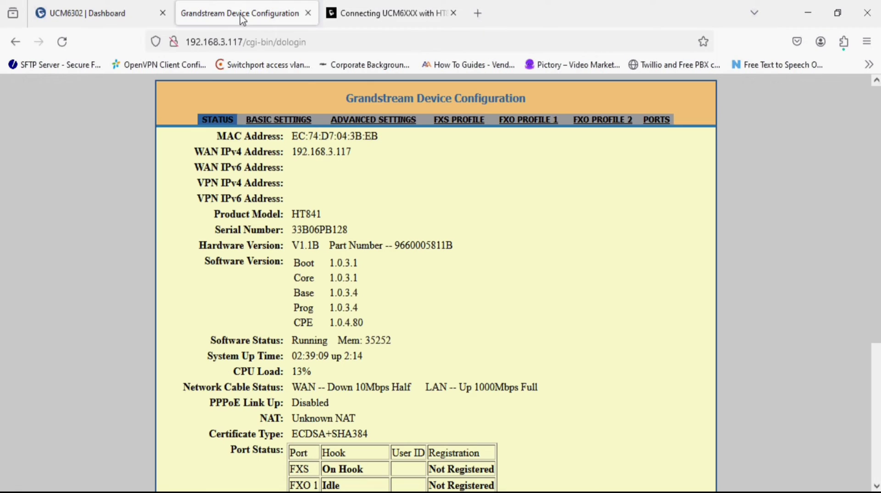
{"action": "left_click", "coordinate": [453, 121]}
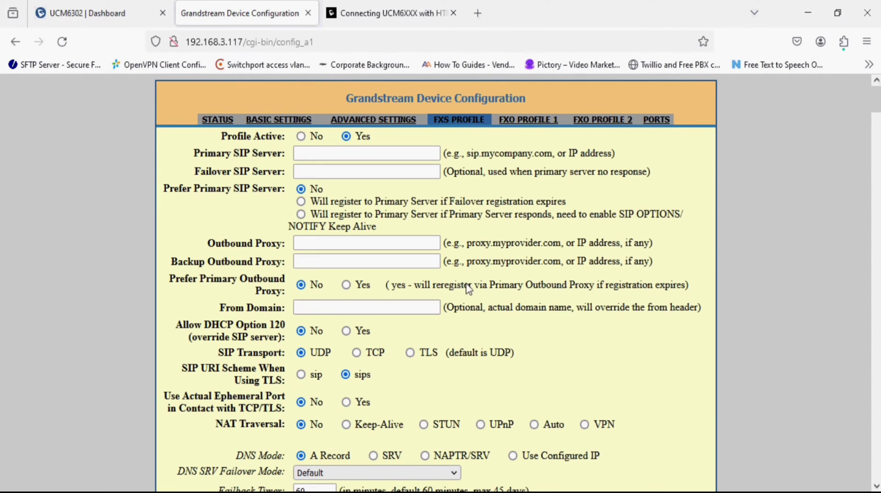
{"action": "scroll", "coordinate": [469, 316], "scroll_direction": "down", "scroll_amount": 5}
{"action": "scroll", "coordinate": [469, 316], "scroll_direction": "down", "scroll_amount": 12}
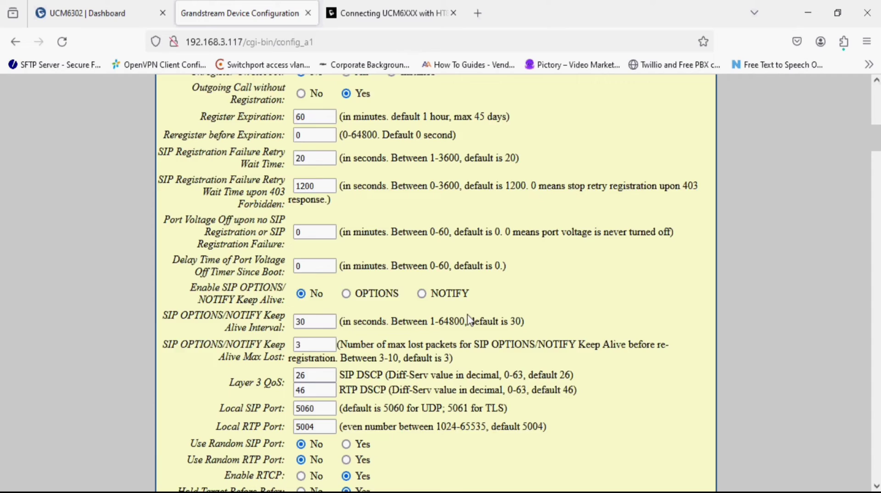
{"action": "left_click", "coordinate": [315, 270]}
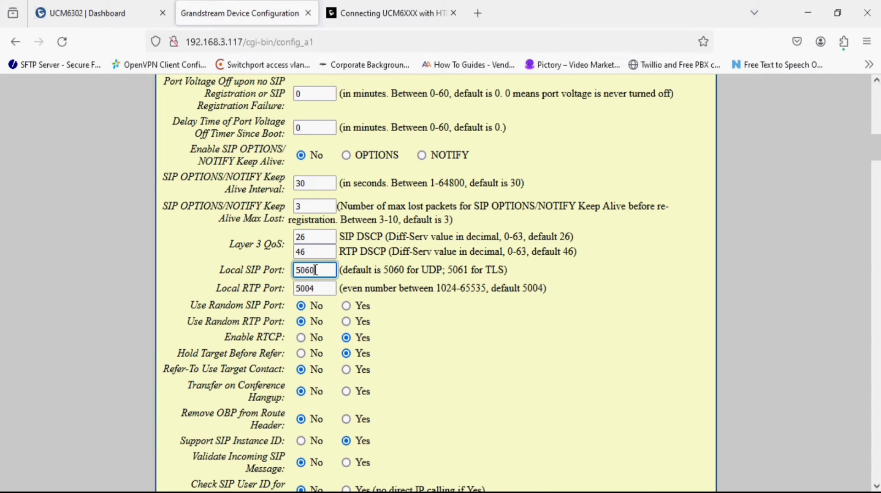
{"action": "key", "text": "Delete"}
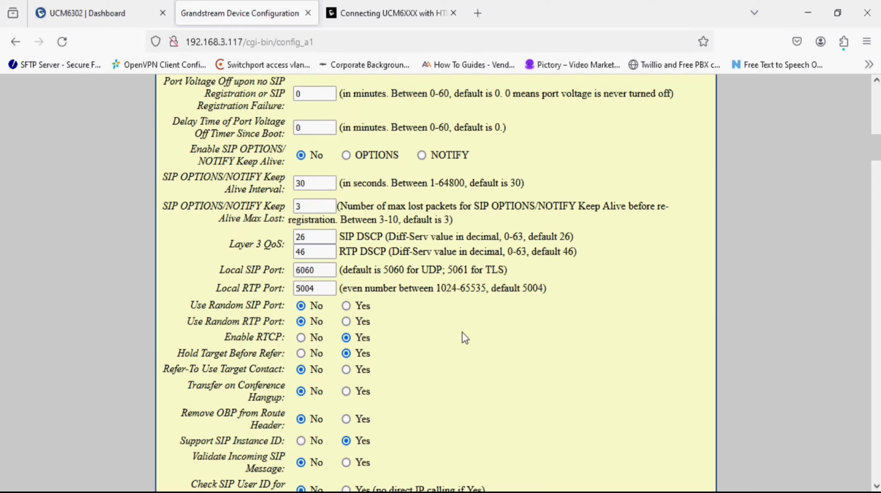
{"action": "scroll", "coordinate": [459, 335], "scroll_direction": "down", "scroll_amount": 15}
{"action": "scroll", "coordinate": [456, 343], "scroll_direction": "down", "scroll_amount": 15}
{"action": "scroll", "coordinate": [422, 367], "scroll_direction": "down", "scroll_amount": 12}
{"action": "left_click", "coordinate": [409, 460]}
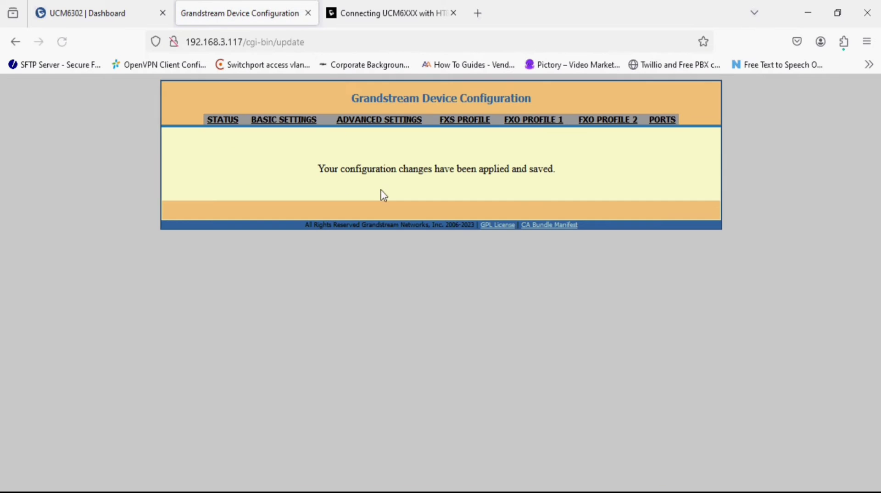
- Check the guide's FXS ports, default 5060 and target 6060, against the change
{"action": "left_click", "coordinate": [386, 13]}
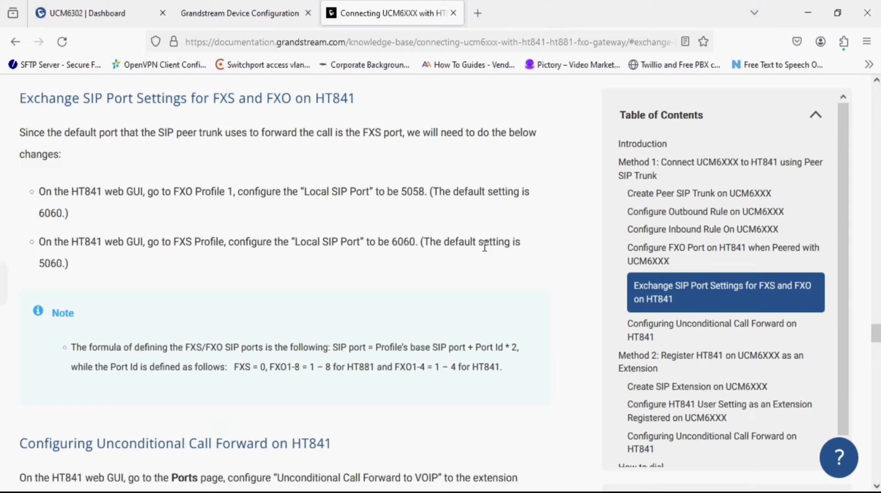
{"action": "left_click_drag", "start_coordinate": [39, 263], "coordinate": [82, 267]}
{"action": "left_click_drag", "start_coordinate": [408, 241], "coordinate": [377, 248]}
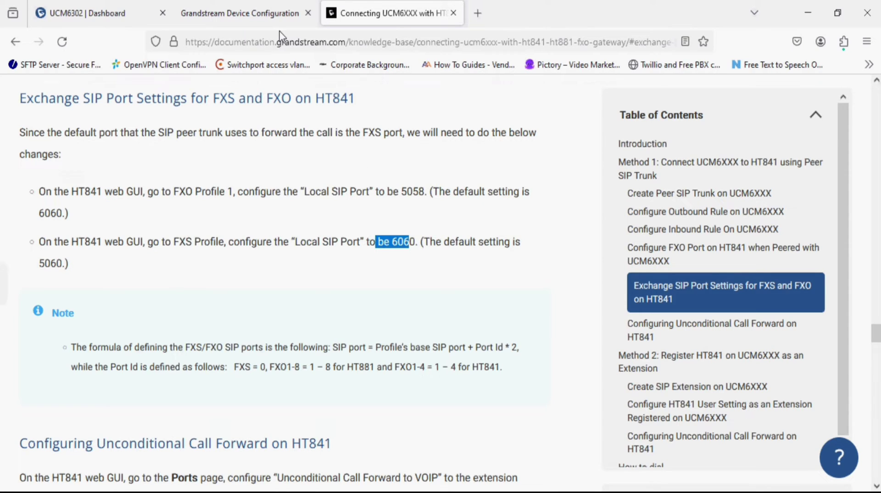
- Set FXO Profile 1's Local SIP Port to 5058 and apply the change
{"action": "left_click", "coordinate": [240, 13]}
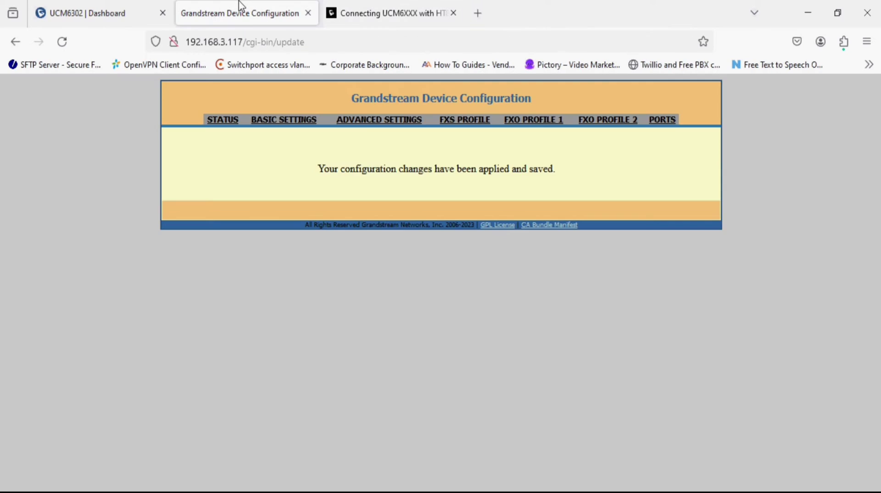
{"action": "left_click", "coordinate": [542, 120]}
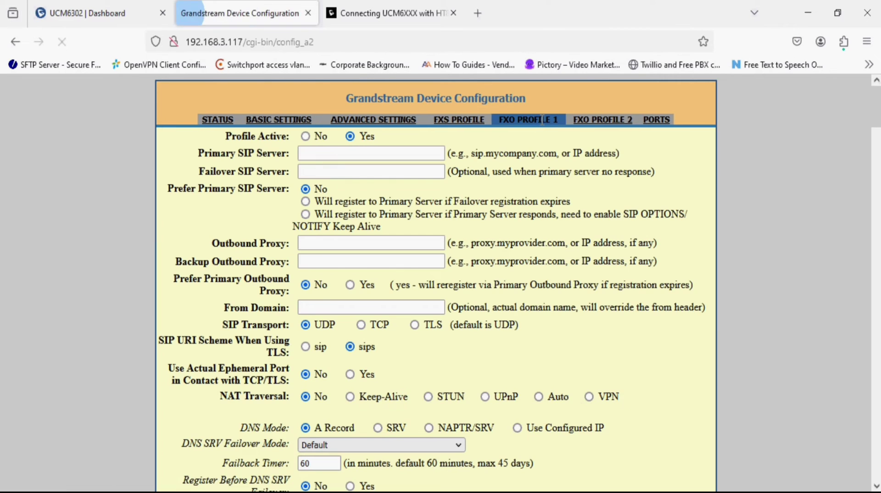
{"action": "scroll", "coordinate": [514, 279], "scroll_direction": "down", "scroll_amount": 1}
{"action": "scroll", "coordinate": [511, 277], "scroll_direction": "down", "scroll_amount": 12}
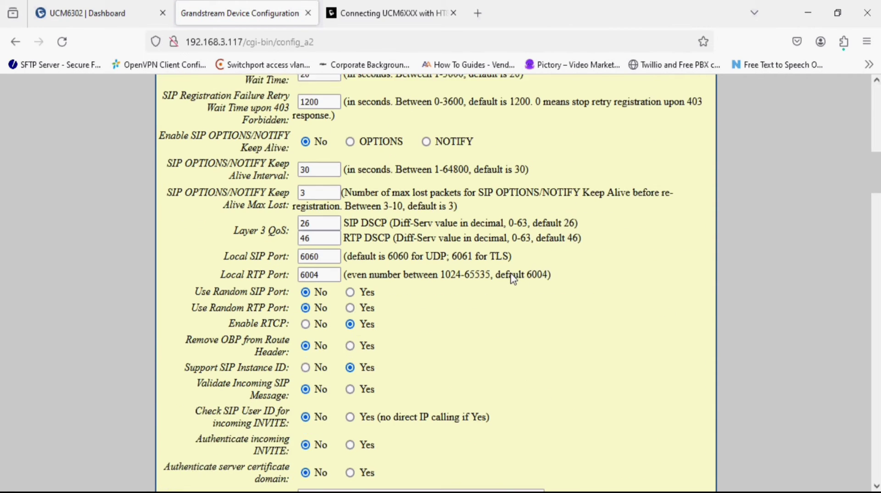
{"action": "left_click_drag", "start_coordinate": [302, 243], "coordinate": [319, 243]}
{"action": "type", "text": "5058"}
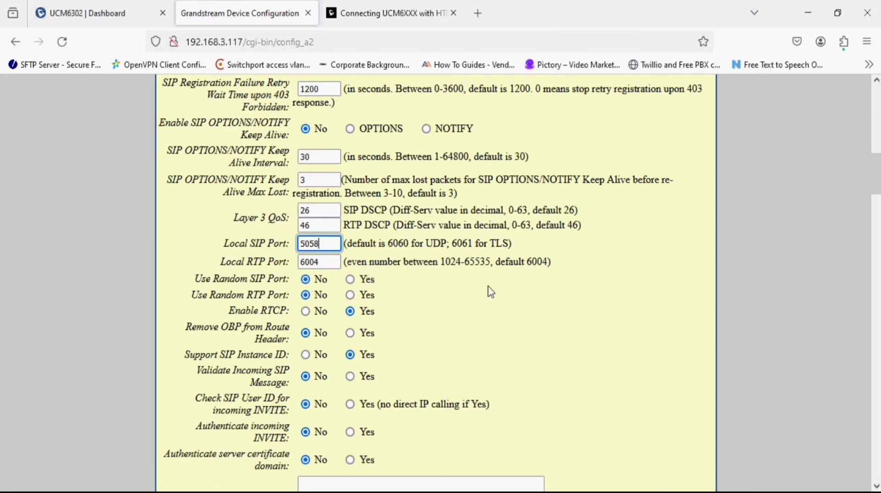
{"action": "left_click", "coordinate": [507, 293]}
{"action": "scroll", "coordinate": [507, 291], "scroll_direction": "down", "scroll_amount": 20}
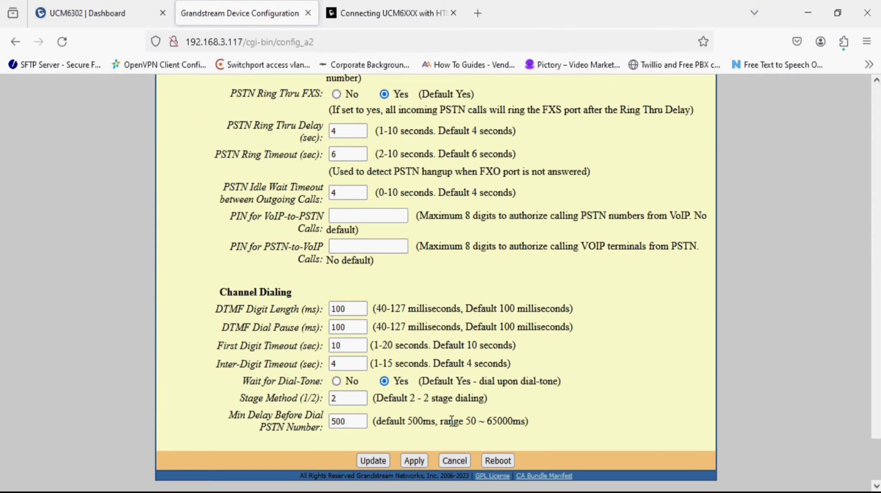
{"action": "left_click", "coordinate": [419, 460]}
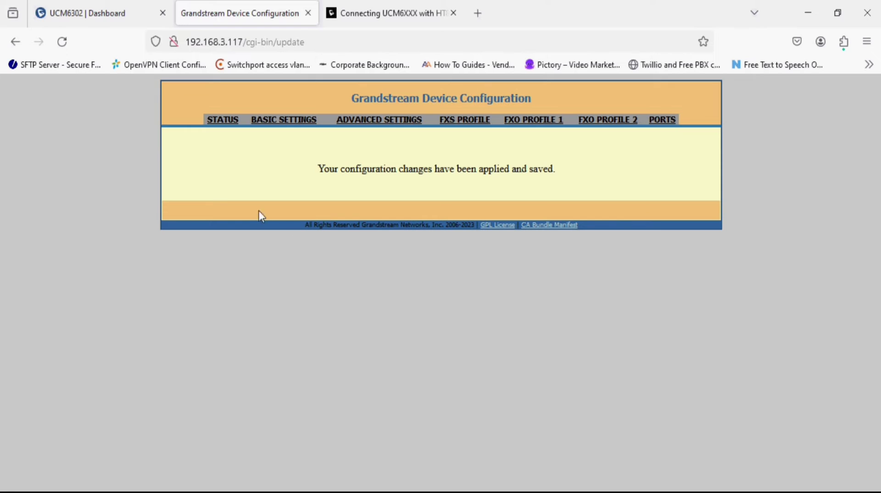
- On the UCM6302, add peer SIP trunk 'HT841' with host 192.168.3.117 and save it
{"action": "left_click", "coordinate": [118, 15]}
{"action": "left_click", "coordinate": [69, 318]}
{"action": "left_click", "coordinate": [66, 321]}
{"action": "left_click", "coordinate": [214, 225]}
{"action": "left_click", "coordinate": [324, 312]}
{"action": "type", "text": "HT841"}
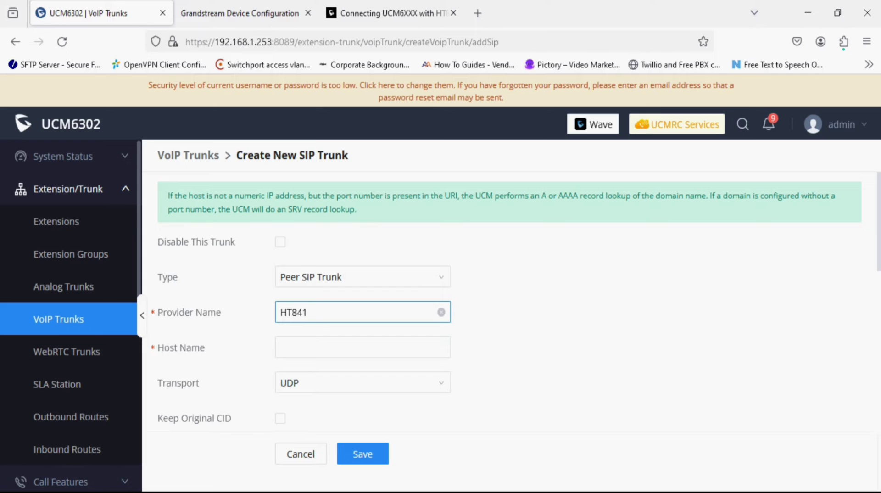
{"action": "left_click", "coordinate": [321, 347]}
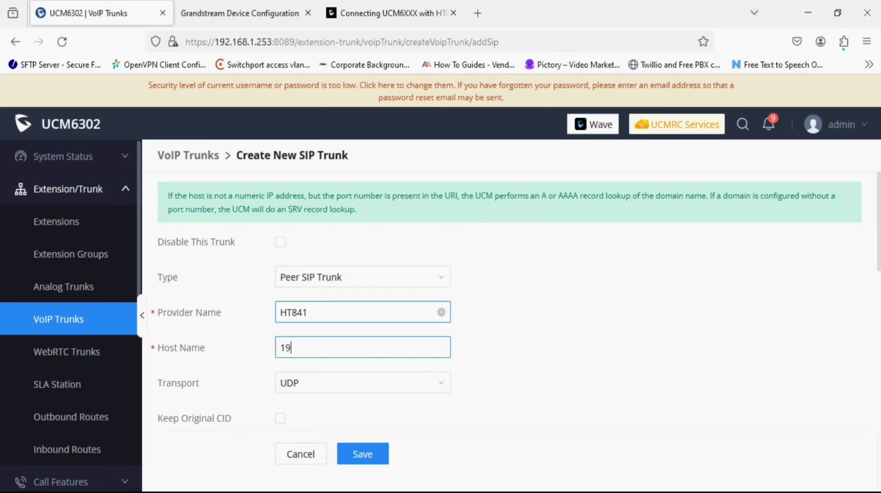
{"action": "type", "text": "192.168"}
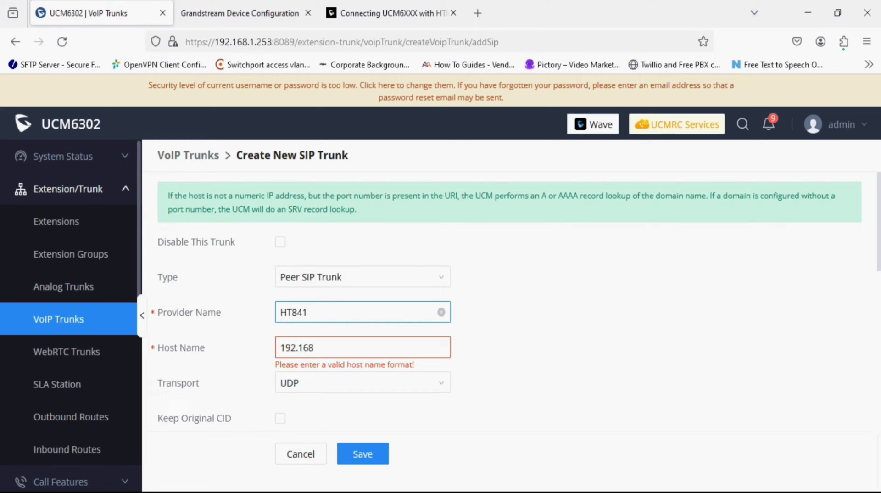
{"action": "type", "text": ".3.117"}
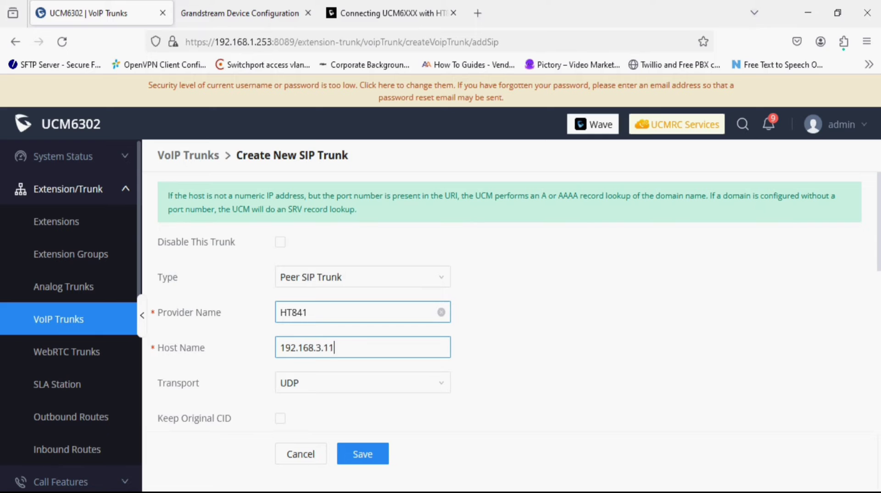
{"action": "left_click", "coordinate": [375, 454]}
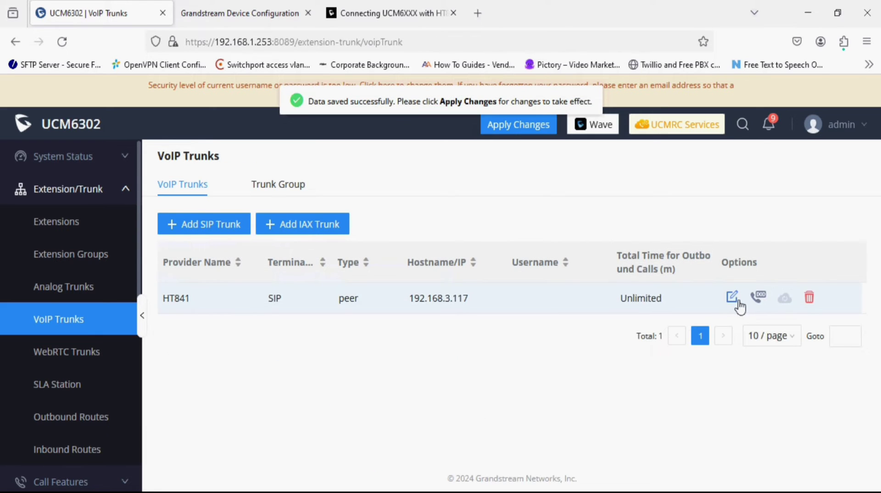
- Enable heartbeat detection on the HT841 trunk, save it, and apply changes
{"action": "left_click", "coordinate": [732, 297]}
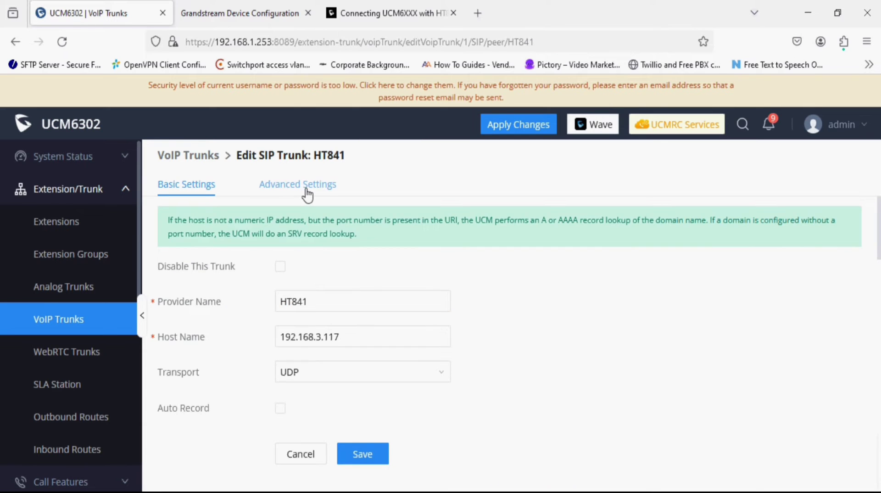
{"action": "left_click", "coordinate": [307, 188]}
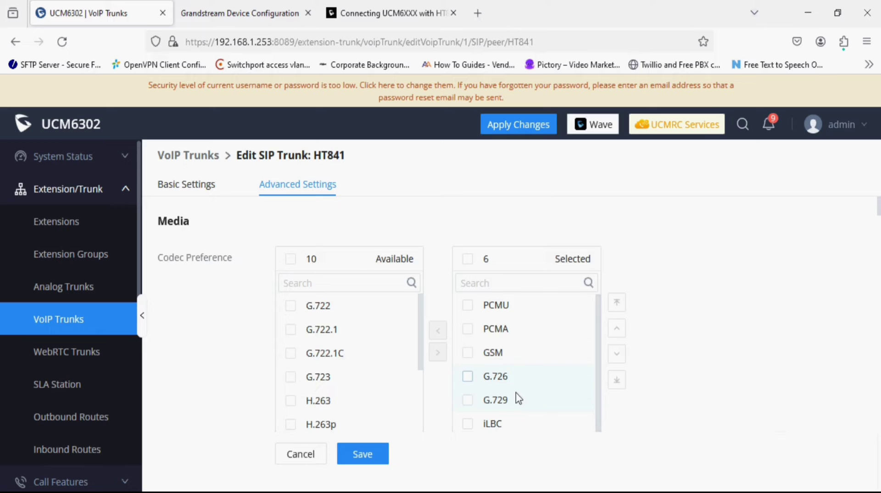
{"action": "scroll", "coordinate": [734, 391], "scroll_direction": "down", "scroll_amount": 5}
{"action": "scroll", "coordinate": [734, 391], "scroll_direction": "down", "scroll_amount": 8}
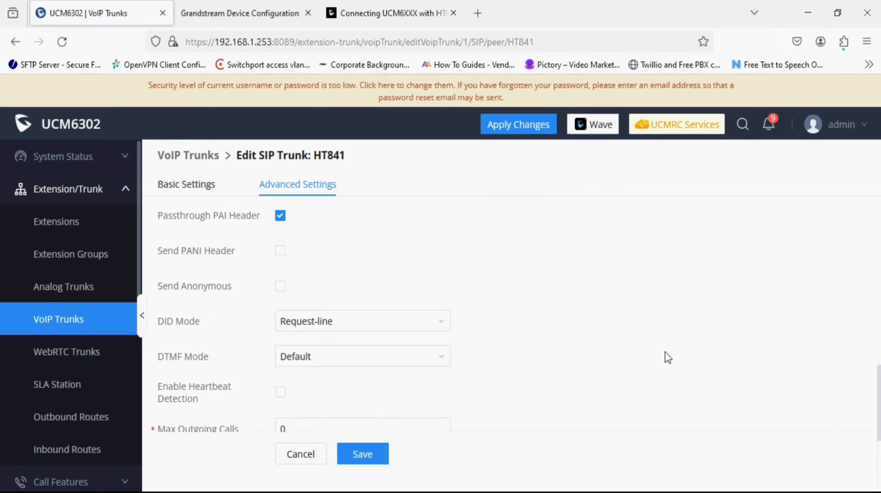
{"action": "left_click", "coordinate": [280, 367]}
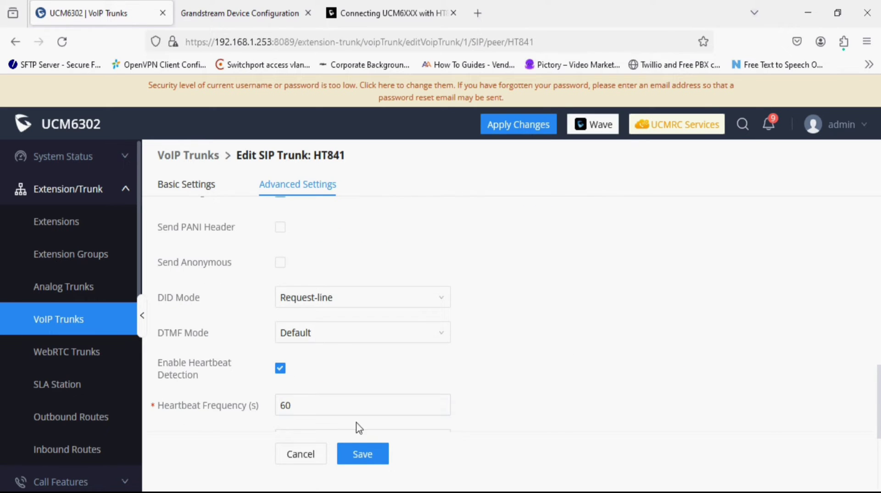
{"action": "left_click", "coordinate": [359, 458]}
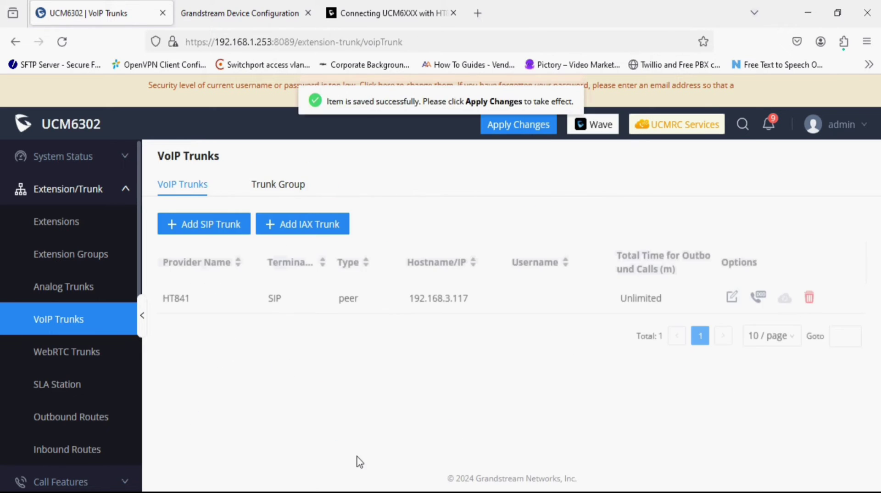
{"action": "left_click", "coordinate": [503, 125]}
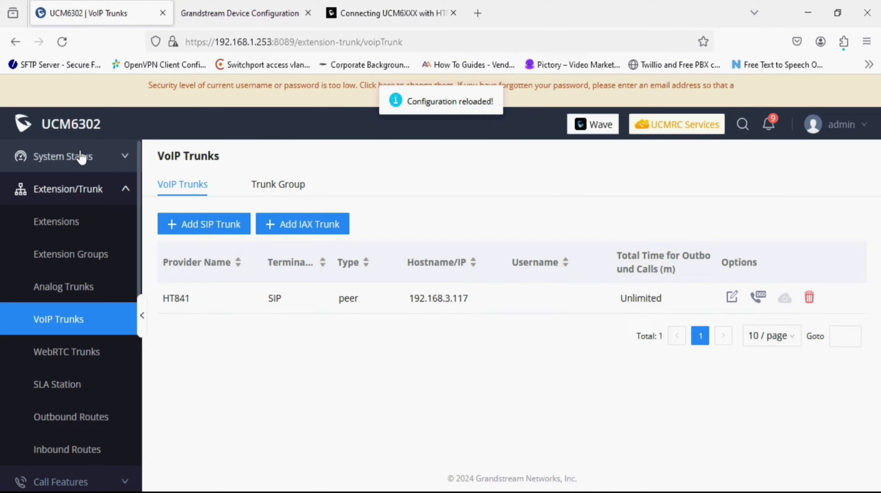
- Check on the System Status dashboard that the HT841 trunk is reachable
{"action": "left_click", "coordinate": [81, 158]}
{"action": "left_click", "coordinate": [88, 188]}
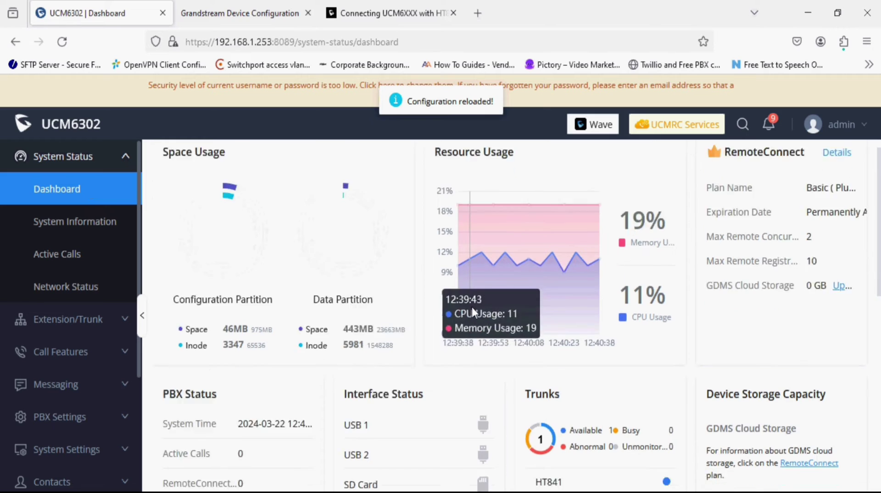
{"action": "scroll", "coordinate": [472, 307], "scroll_direction": "down", "scroll_amount": 3}
{"action": "mouse_move", "coordinate": [667, 363]}
{"action": "left_click", "coordinate": [85, 320]}
- Start a new outbound route named 'Outbound' with dialing pattern _x
{"action": "left_click", "coordinate": [84, 420]}
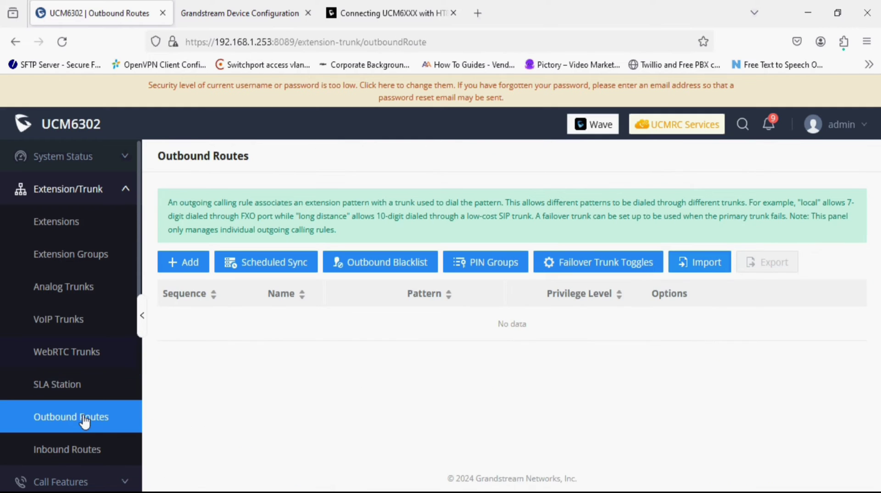
{"action": "left_click", "coordinate": [189, 261]}
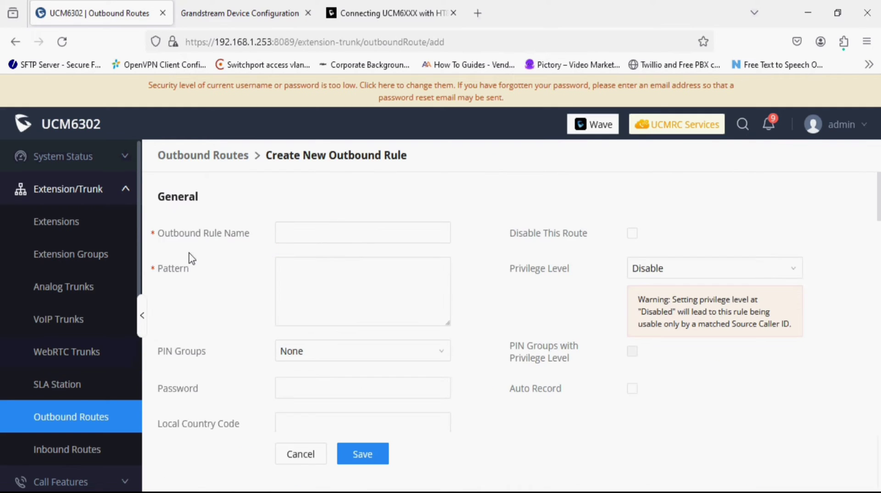
{"action": "left_click", "coordinate": [305, 235]}
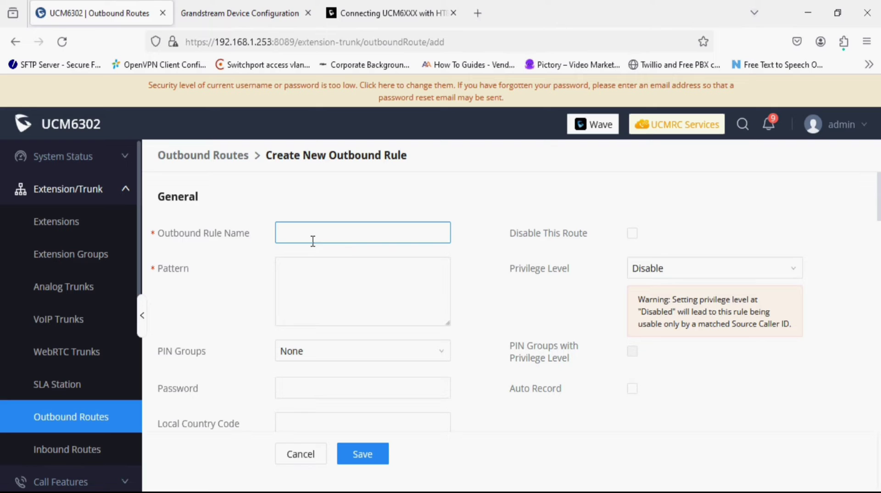
{"action": "type", "text": "Outbound"}
{"action": "left_click", "coordinate": [320, 292]}
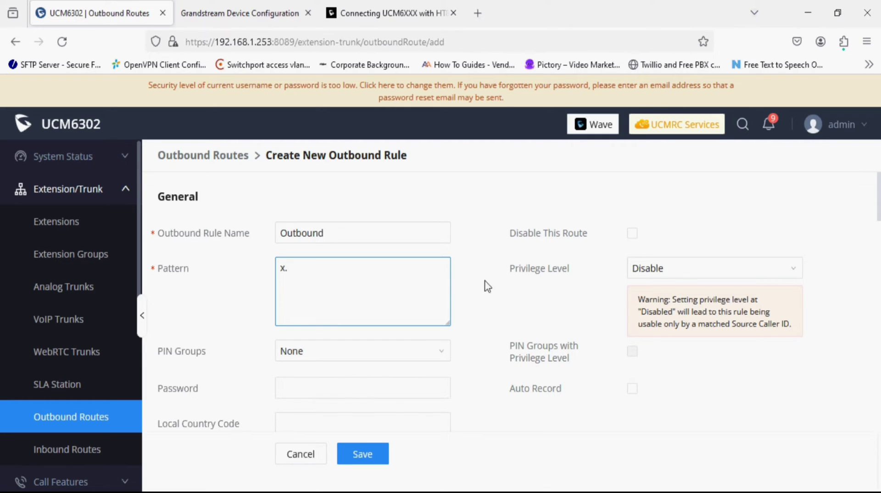
{"action": "left_click", "coordinate": [671, 276]}
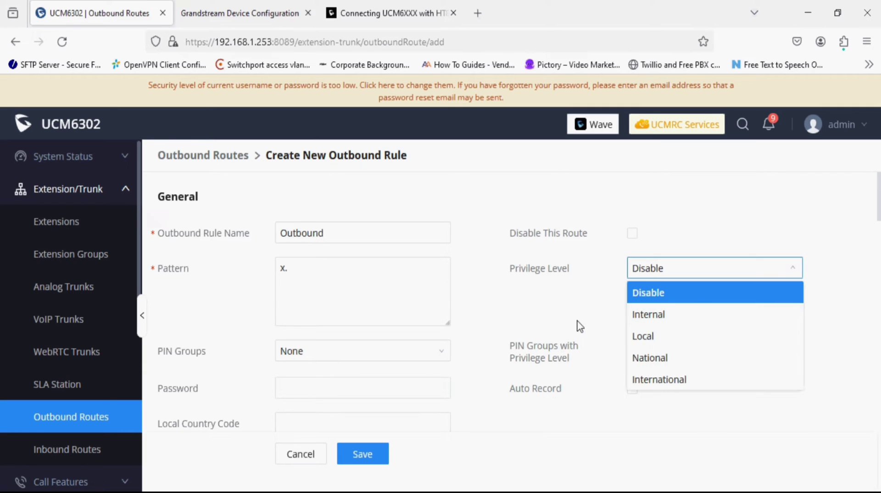
{"action": "scroll", "coordinate": [579, 326], "scroll_direction": "down", "scroll_amount": 5}
{"action": "scroll", "coordinate": [344, 293], "scroll_direction": "up", "scroll_amount": 2}
- Whitelist all extensions, use trunk SIP Trunks -- HT841, and save the outbound route
{"action": "left_click", "coordinate": [281, 370]}
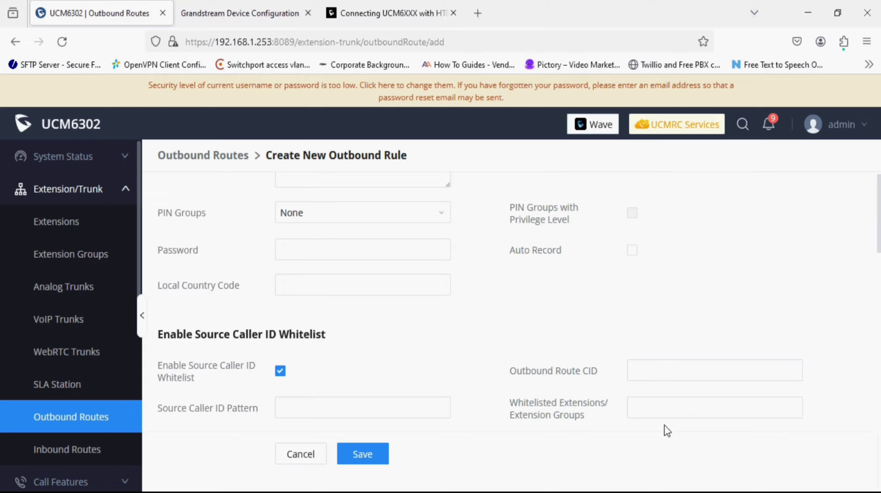
{"action": "left_click", "coordinate": [664, 410]}
{"action": "left_click", "coordinate": [648, 239]}
{"action": "left_click", "coordinate": [531, 324]}
{"action": "scroll", "coordinate": [527, 326], "scroll_direction": "down", "scroll_amount": 4}
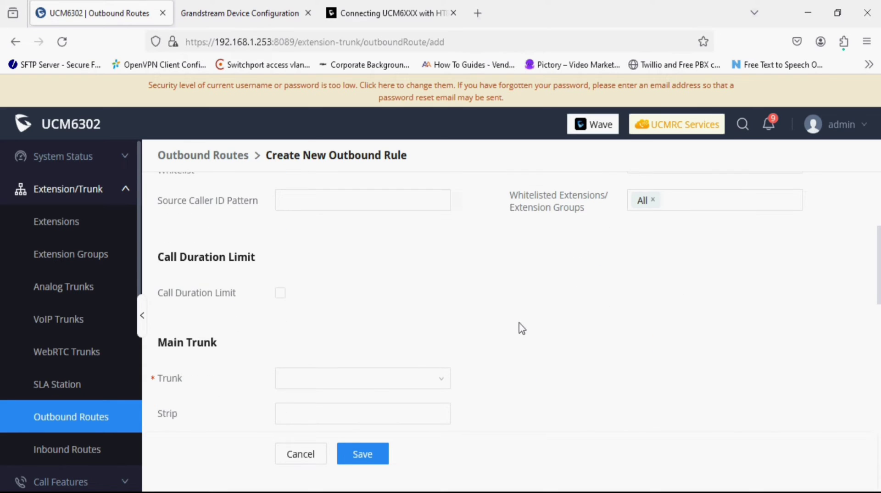
{"action": "left_click", "coordinate": [334, 380]}
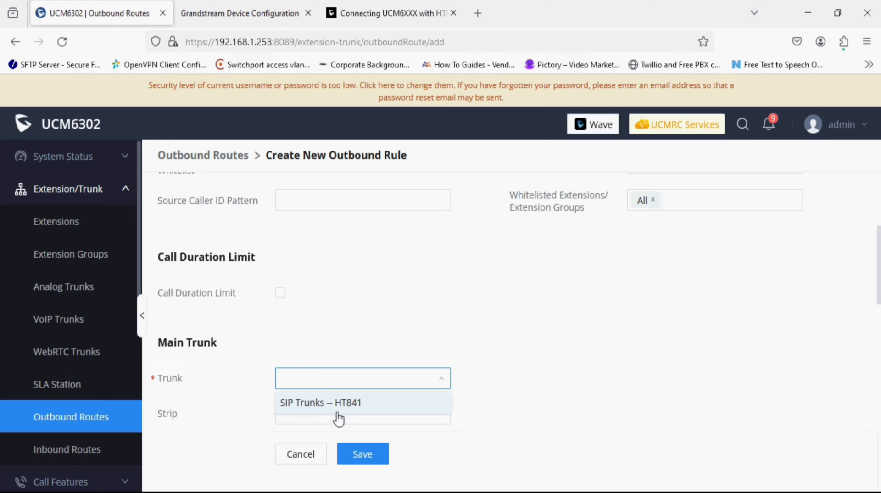
{"action": "left_click", "coordinate": [346, 403]}
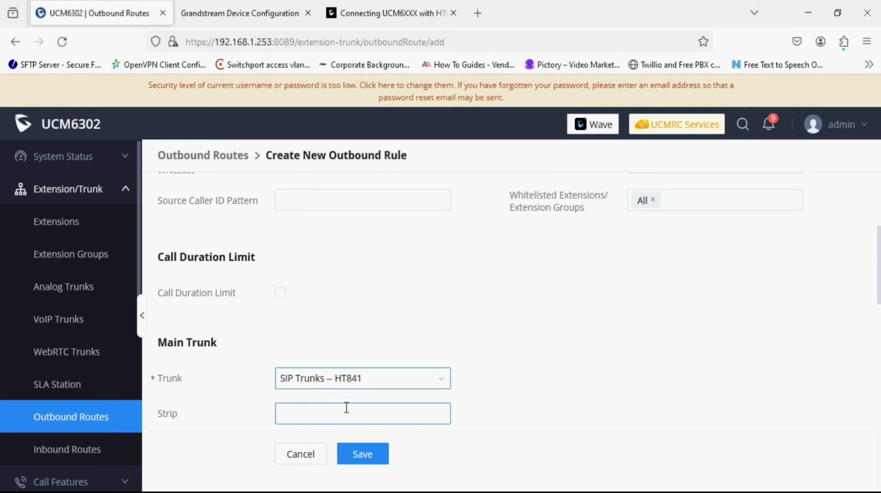
{"action": "left_click", "coordinate": [384, 455]}
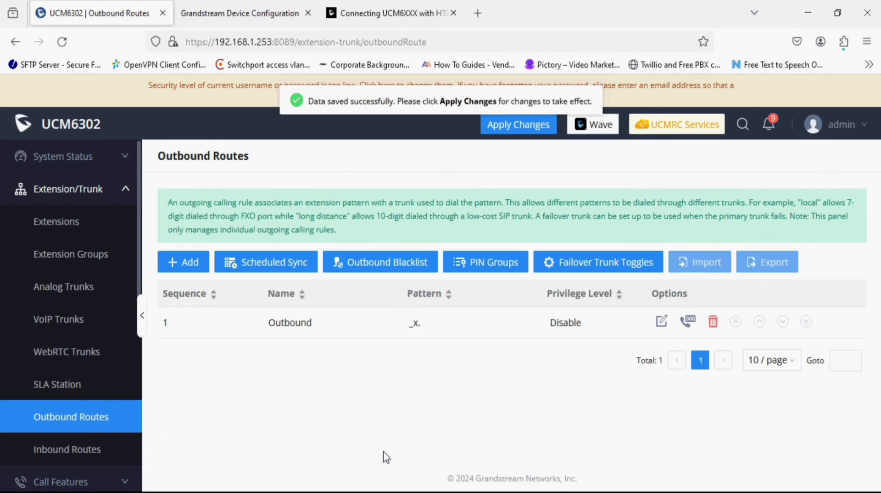
{"action": "left_click", "coordinate": [104, 441]}
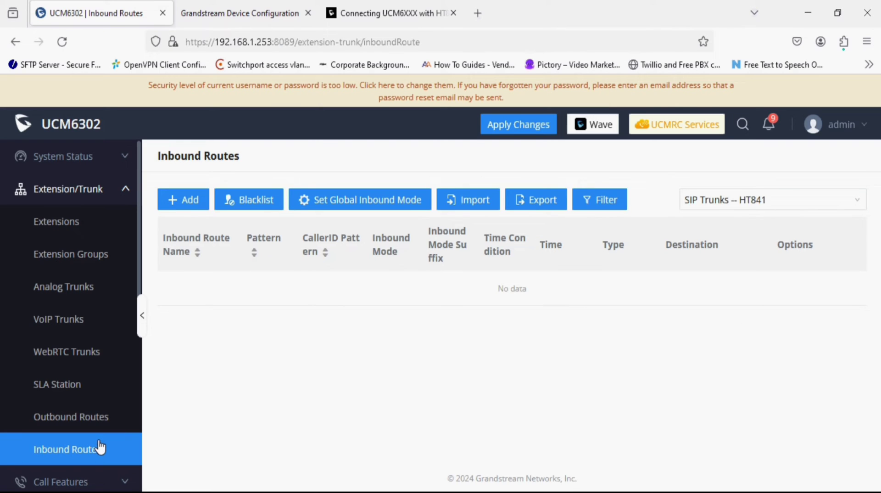
- Add an inbound route on the HT841 trunk with pattern _X
{"action": "left_click", "coordinate": [202, 207]}
{"action": "left_click", "coordinate": [331, 373]}
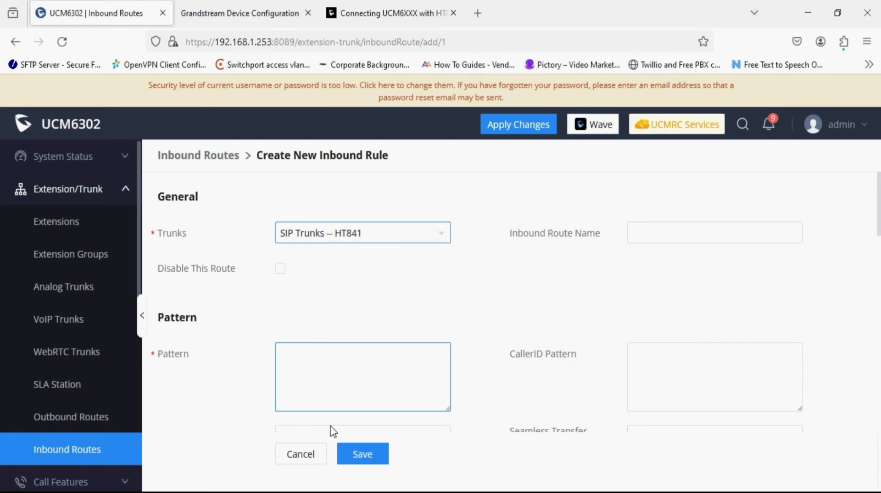
{"action": "type", "text": "X."}
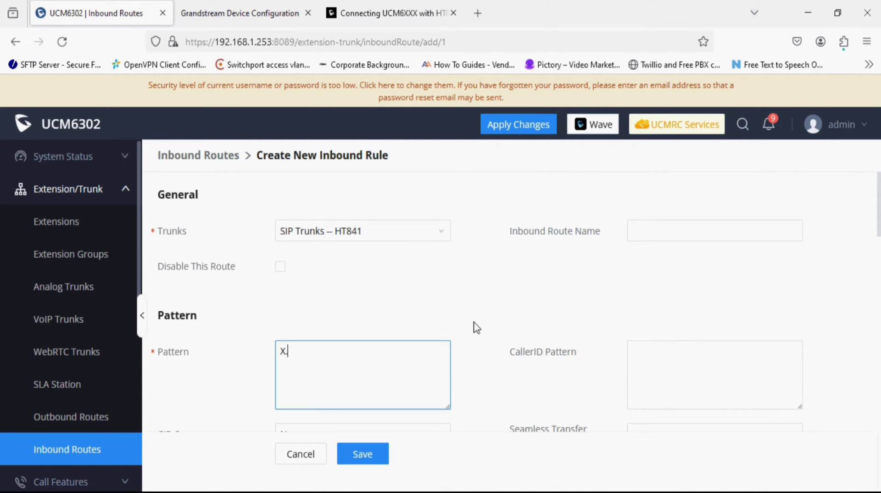
{"action": "scroll", "coordinate": [475, 327], "scroll_direction": "down", "scroll_amount": 3}
{"action": "scroll", "coordinate": [408, 355], "scroll_direction": "down", "scroll_amount": 8}
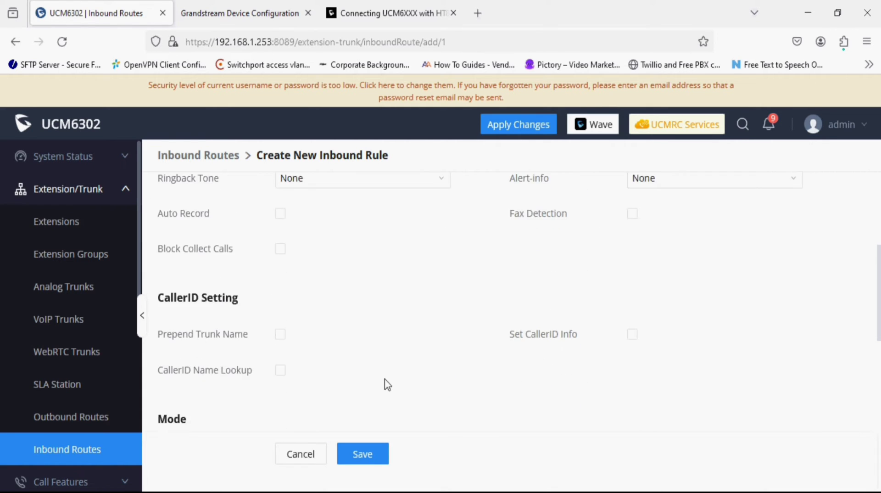
- Set the inbound route's default destination to IVR -- Test, save it, and apply changes
{"action": "left_click", "coordinate": [370, 400]}
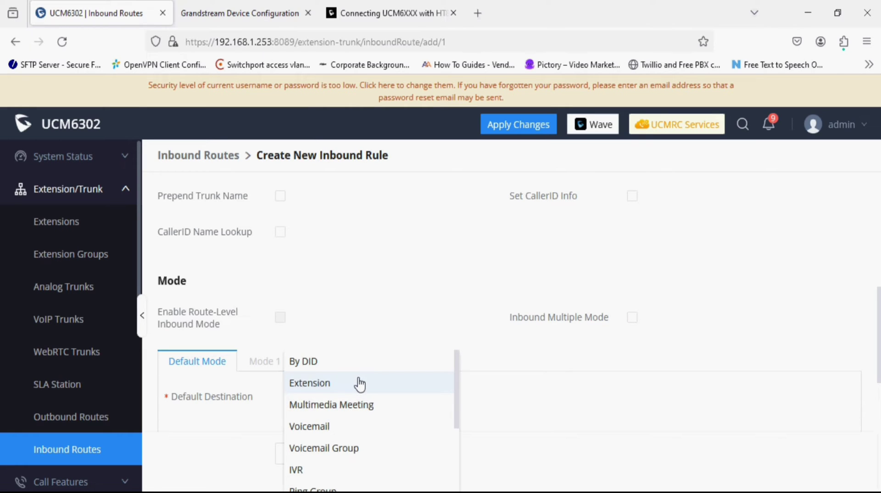
{"action": "left_click", "coordinate": [360, 384]}
{"action": "scroll", "coordinate": [466, 373], "scroll_direction": "down", "scroll_amount": 3}
{"action": "left_click", "coordinate": [536, 263]}
{"action": "left_click", "coordinate": [474, 325]}
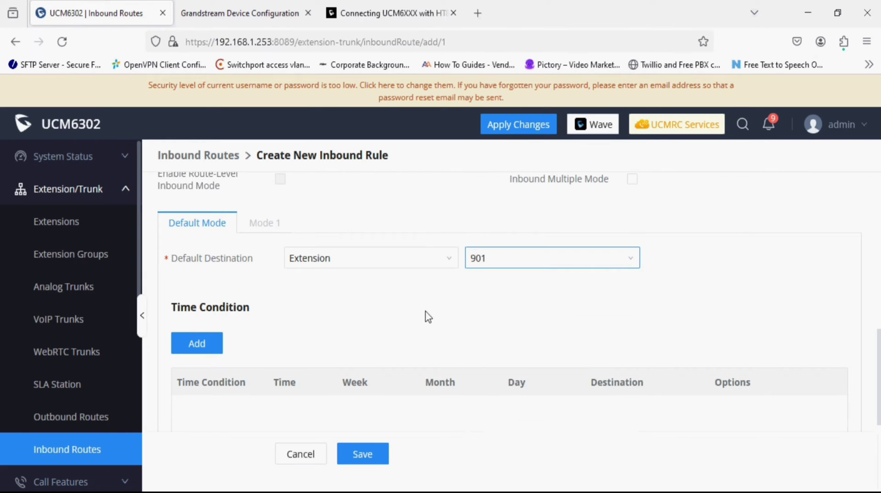
{"action": "left_click", "coordinate": [415, 263]}
{"action": "left_click", "coordinate": [301, 391]}
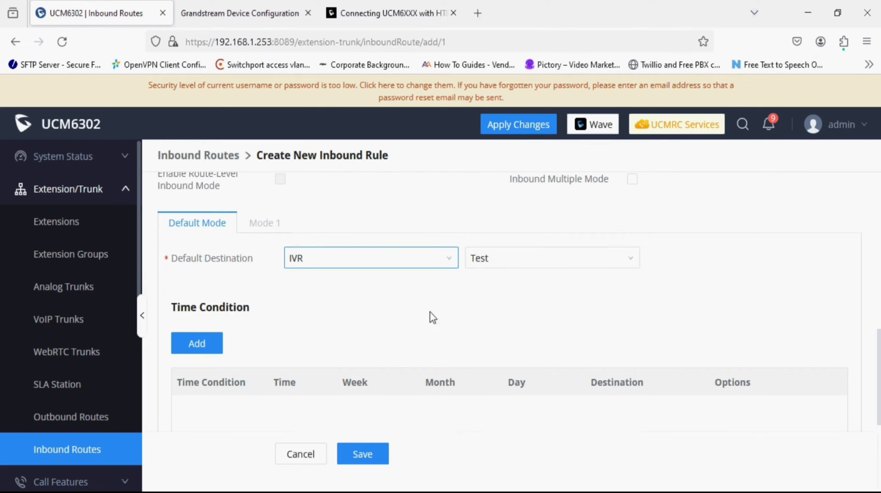
{"action": "left_click", "coordinate": [359, 452]}
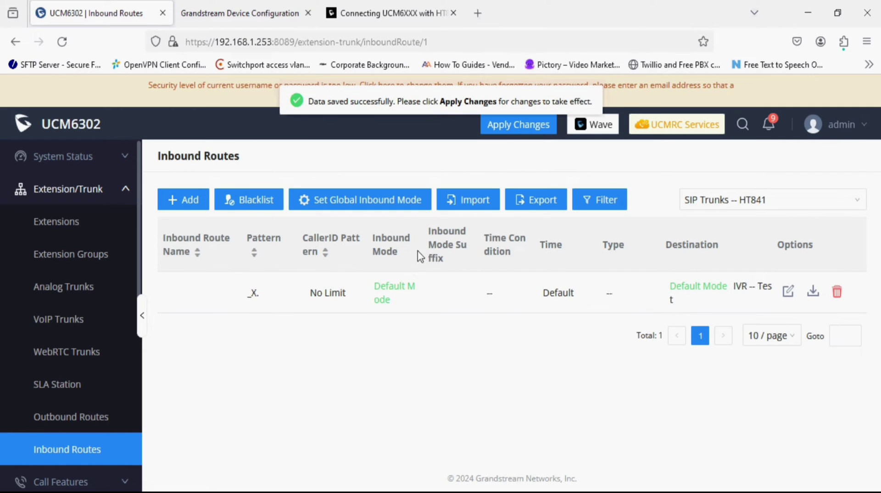
{"action": "left_click", "coordinate": [514, 124]}
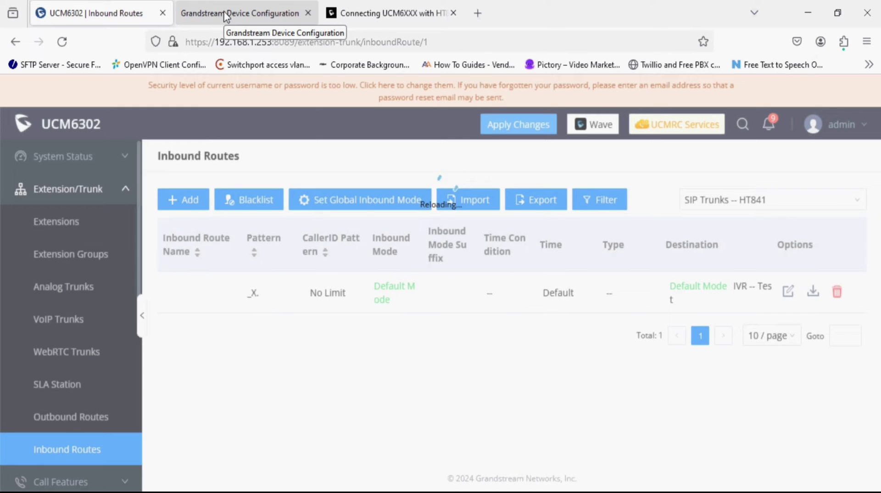
- Begin entering the UCM6302's IP address as FXO Profile 1's primary SIP server
{"action": "left_click", "coordinate": [225, 14]}
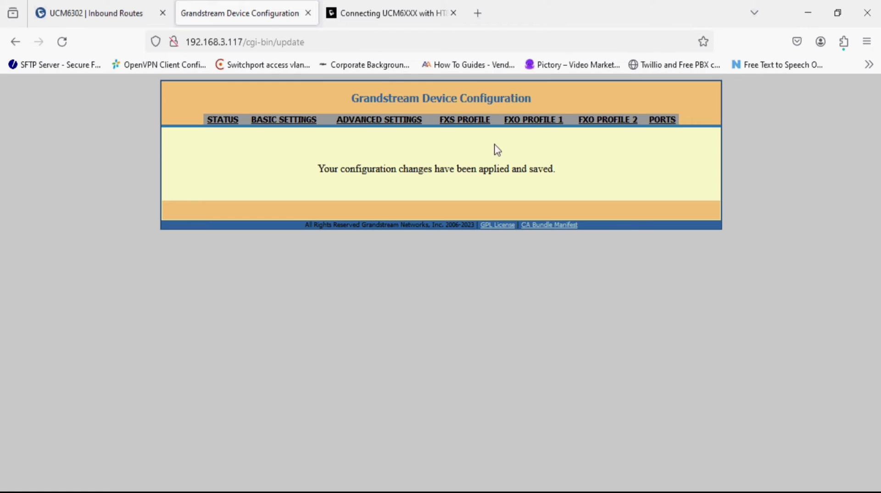
{"action": "left_click", "coordinate": [524, 120]}
{"action": "left_click", "coordinate": [396, 154]}
{"action": "type", "text": "192.168.1.253"}
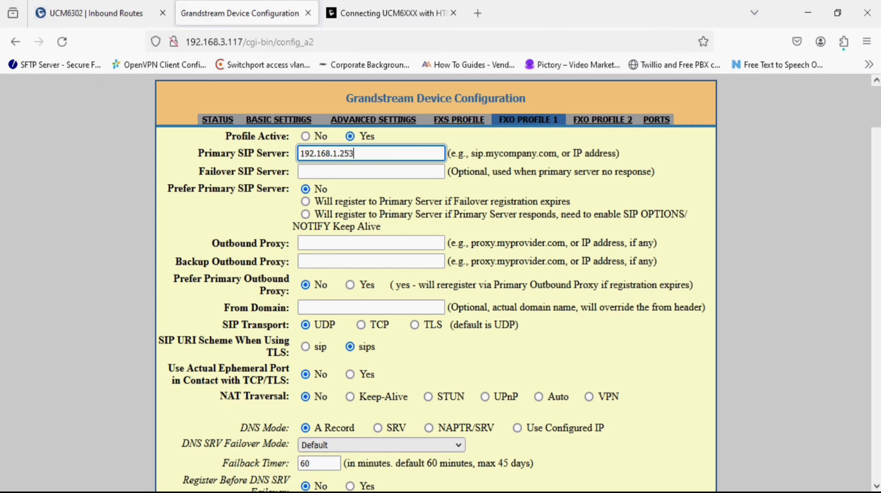
{"action": "left_click", "coordinate": [79, 10]}
{"action": "left_click_drag", "start_coordinate": [268, 43], "coordinate": [213, 43]}
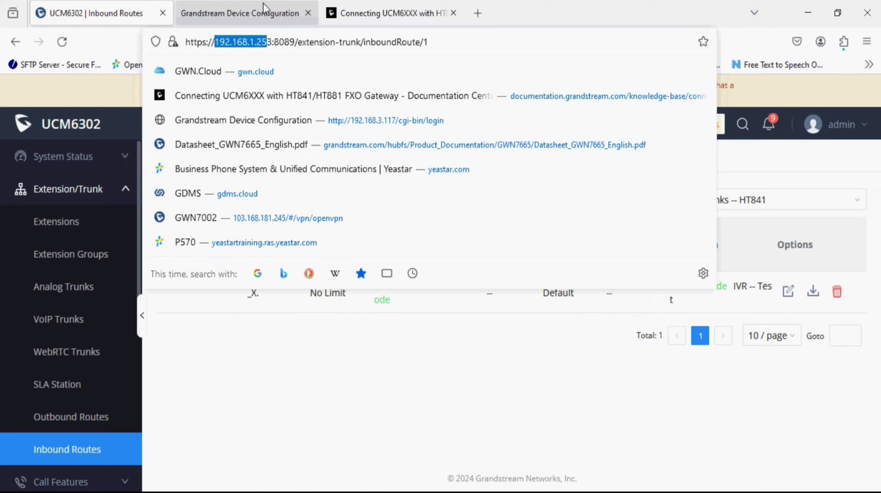
{"action": "left_click", "coordinate": [239, 13]}
- Turn off SIP registration for FXO Profile 1
{"action": "scroll", "coordinate": [344, 218], "scroll_direction": "down", "scroll_amount": 3}
{"action": "scroll", "coordinate": [341, 223], "scroll_direction": "down", "scroll_amount": 3}
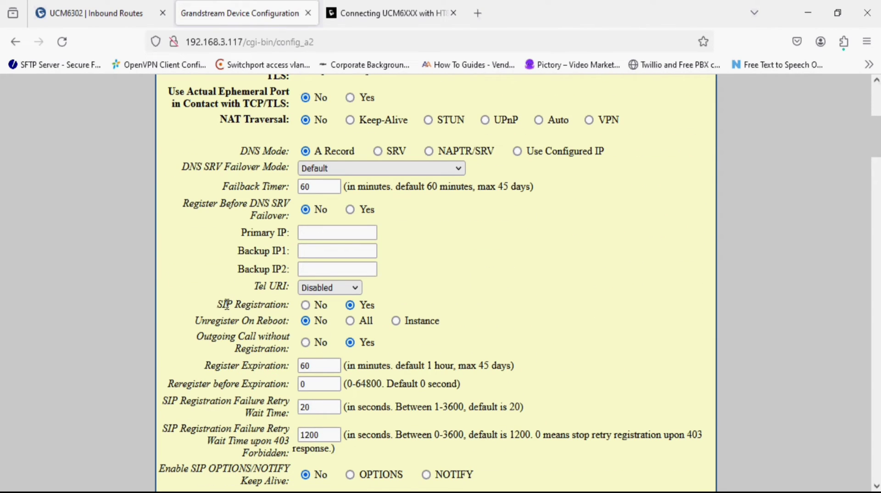
{"action": "left_click_drag", "start_coordinate": [226, 304], "coordinate": [298, 306]}
{"action": "left_click", "coordinate": [305, 306]}
{"action": "scroll", "coordinate": [447, 338], "scroll_direction": "down", "scroll_amount": 4}
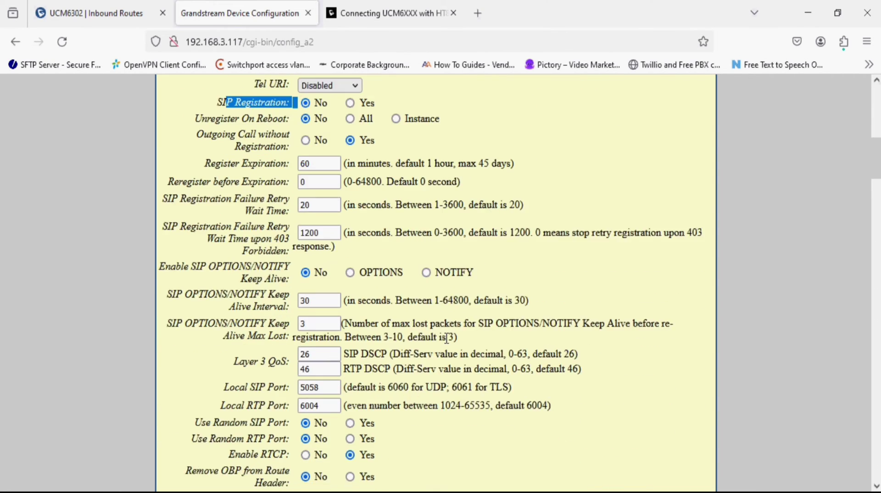
{"action": "scroll", "coordinate": [448, 338], "scroll_direction": "down", "scroll_amount": 13}
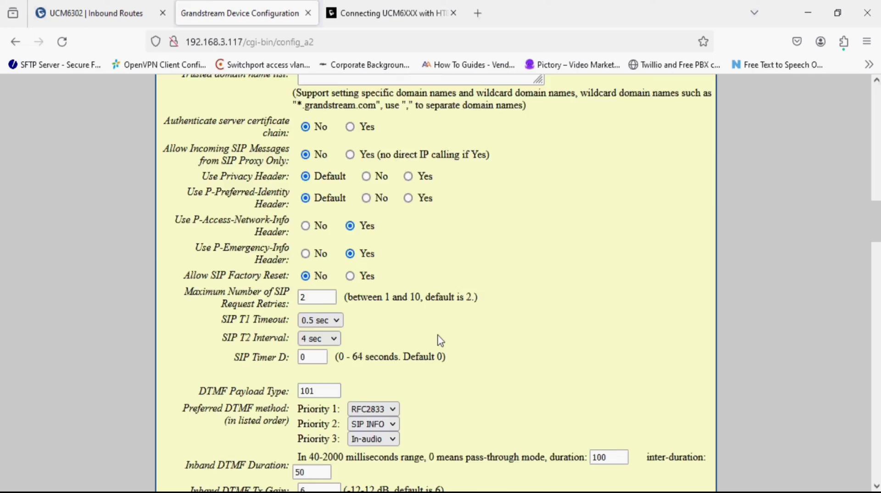
{"action": "scroll", "coordinate": [440, 341], "scroll_direction": "down", "scroll_amount": 18}
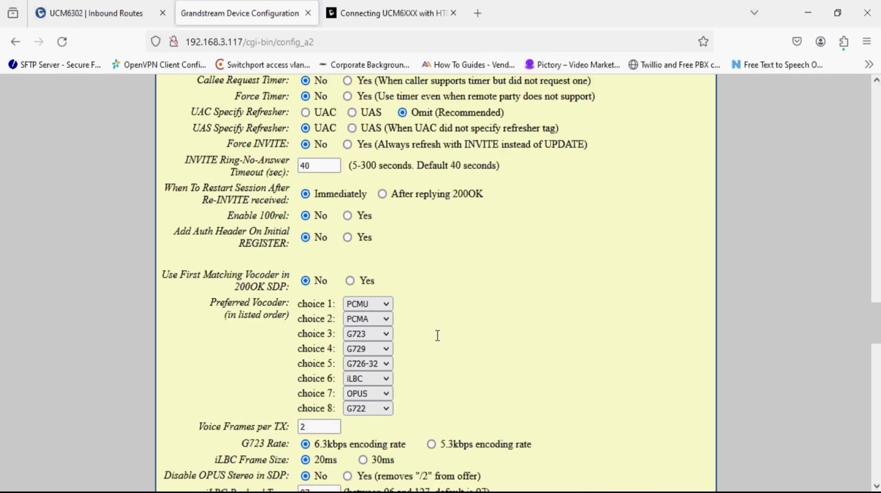
{"action": "scroll", "coordinate": [437, 335], "scroll_direction": "down", "scroll_amount": 11}
{"action": "scroll", "coordinate": [436, 341], "scroll_direction": "down", "scroll_amount": 6}
{"action": "scroll", "coordinate": [439, 340], "scroll_direction": "down", "scroll_amount": 3}
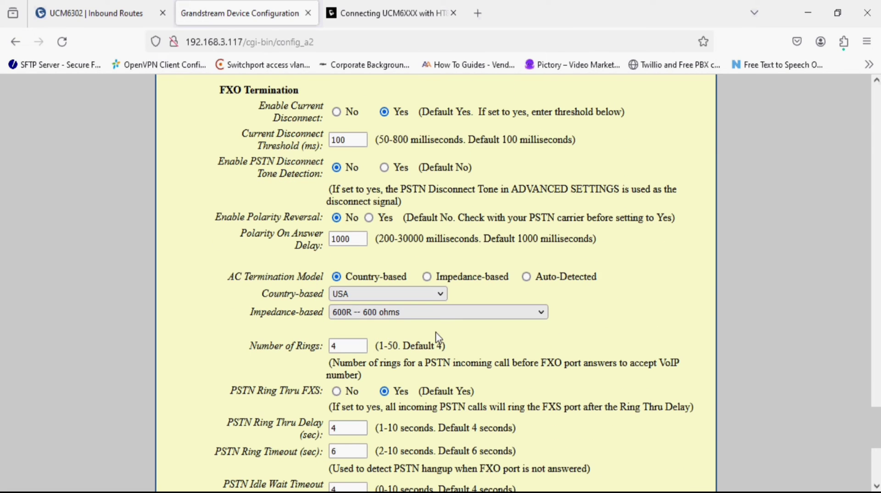
{"action": "scroll", "coordinate": [437, 337], "scroll_direction": "down", "scroll_amount": 2}
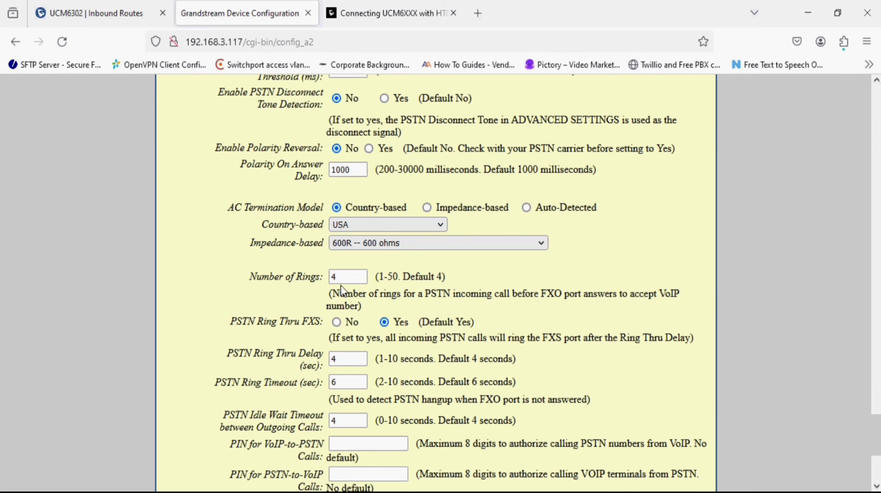
- Change Number of Rings from 4 to 2 and set PSTN Ring Thru FXS to No
{"action": "left_click", "coordinate": [345, 277]}
{"action": "double_click", "coordinate": [345, 278]}
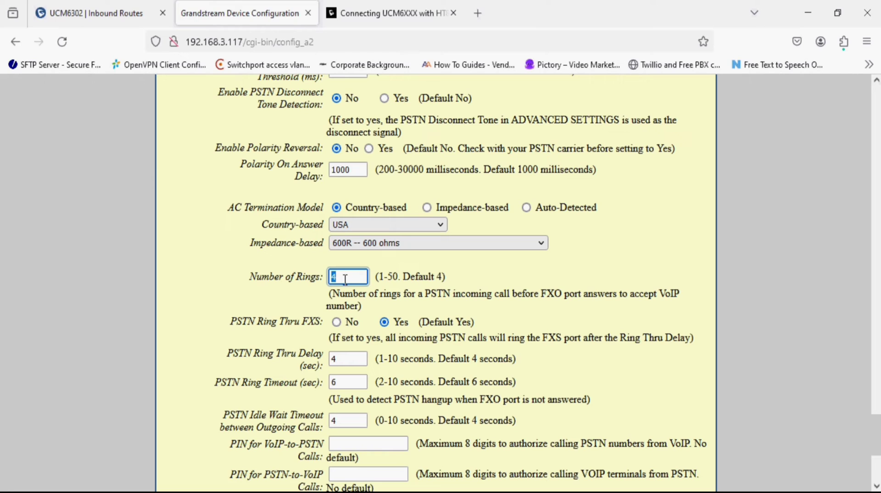
{"action": "type", "text": "2"}
{"action": "left_click", "coordinate": [249, 326]}
{"action": "left_click_drag", "start_coordinate": [249, 326], "coordinate": [308, 323]}
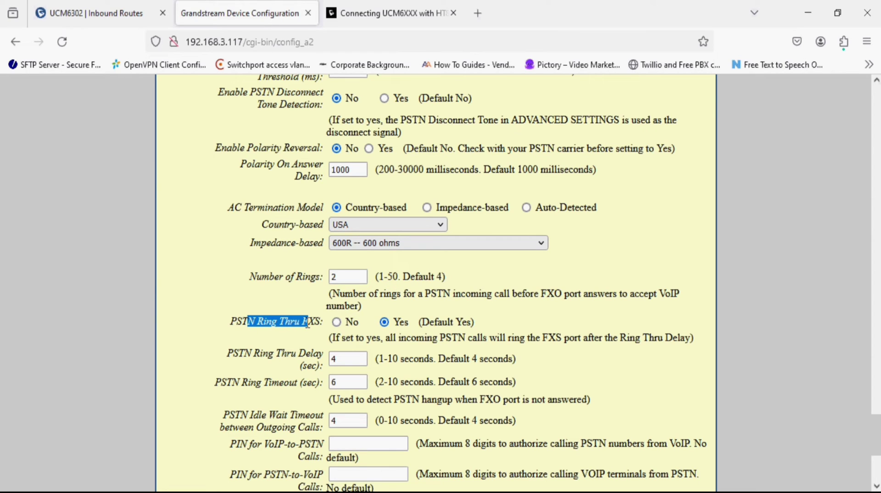
{"action": "left_click", "coordinate": [337, 322]}
- Set Wait for Dial-Tone to No and Stage Method to 1, then apply
{"action": "scroll", "coordinate": [338, 325], "scroll_direction": "down", "scroll_amount": 5}
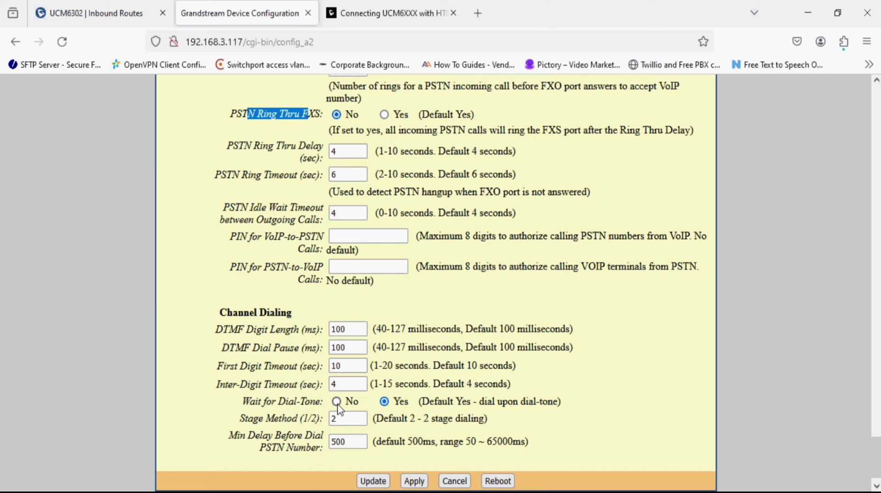
{"action": "left_click", "coordinate": [337, 402]}
{"action": "double_click", "coordinate": [342, 420]}
{"action": "type", "text": "1"}
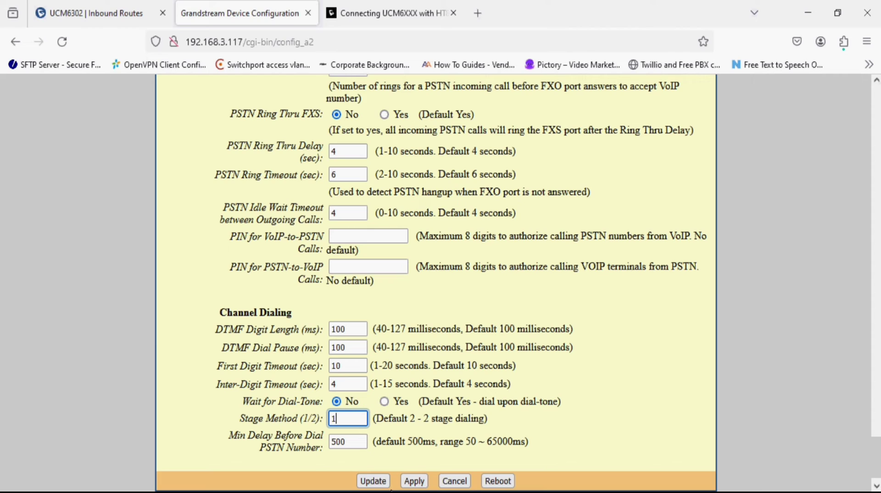
{"action": "left_click", "coordinate": [415, 481]}
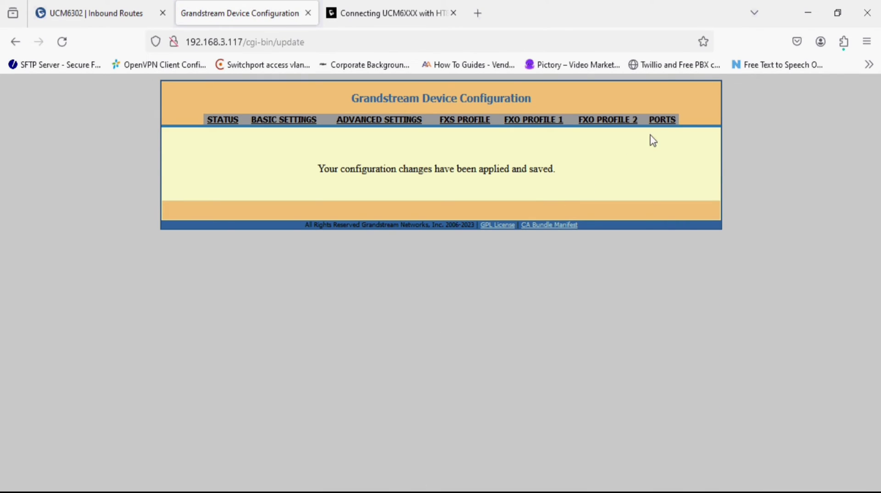
- Forward FXO port 1 unconditionally to VoIP user 901 at 192.168.1.253
{"action": "left_click", "coordinate": [663, 119]}
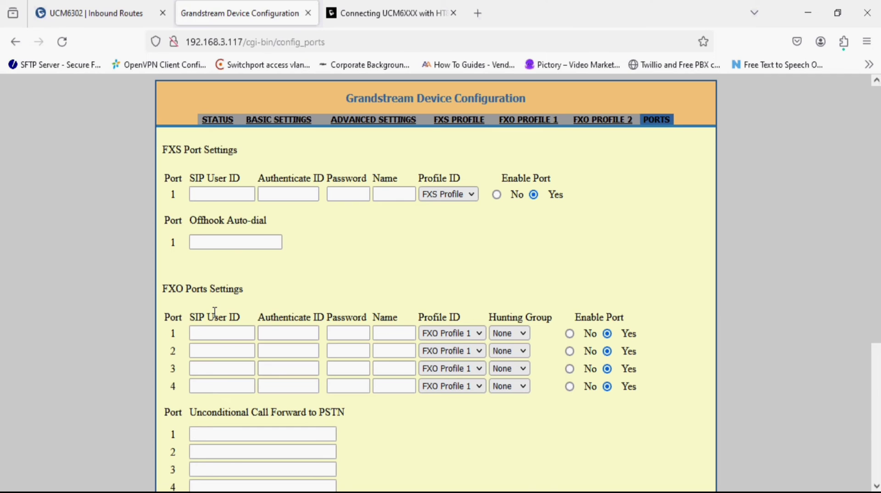
{"action": "scroll", "coordinate": [215, 312], "scroll_direction": "down", "scroll_amount": 3}
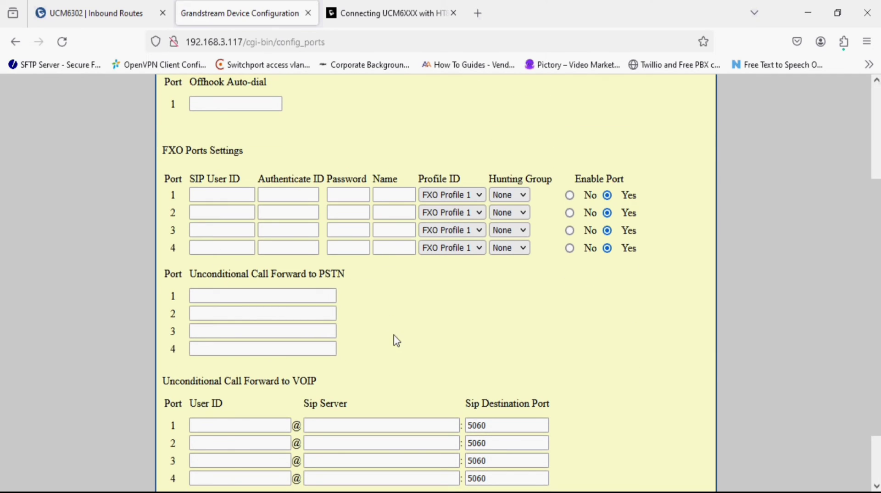
{"action": "scroll", "coordinate": [395, 340], "scroll_direction": "down", "scroll_amount": 2}
{"action": "left_click", "coordinate": [245, 364]}
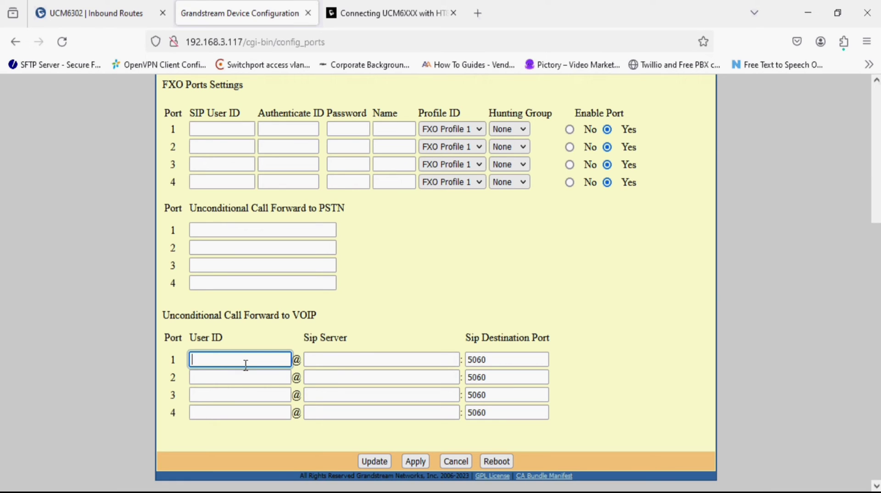
{"action": "type", "text": "901"}
{"action": "left_click", "coordinate": [381, 359]}
{"action": "type", "text": "192.168.1.253"}
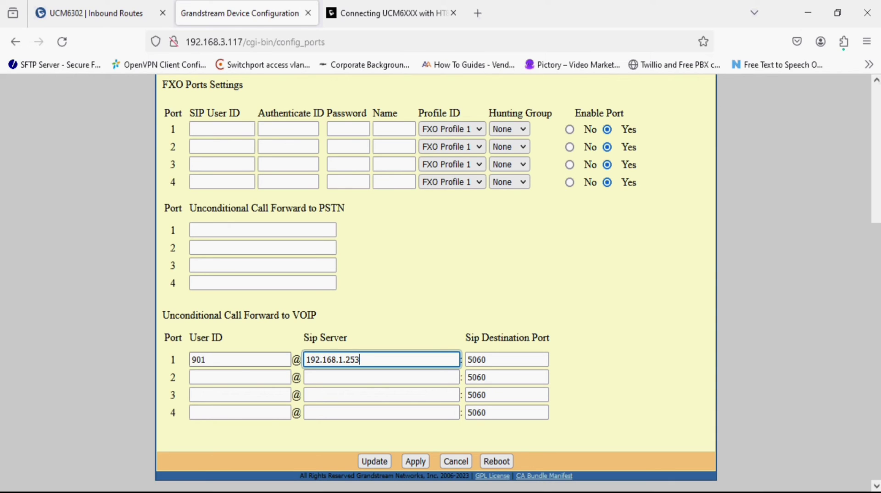
- Forward port 2 to 902 at 192.168.1.253, confirm both use port 5060, and apply
{"action": "left_click", "coordinate": [225, 375]}
{"action": "type", "text": "902"}
{"action": "key", "text": "Tab"}
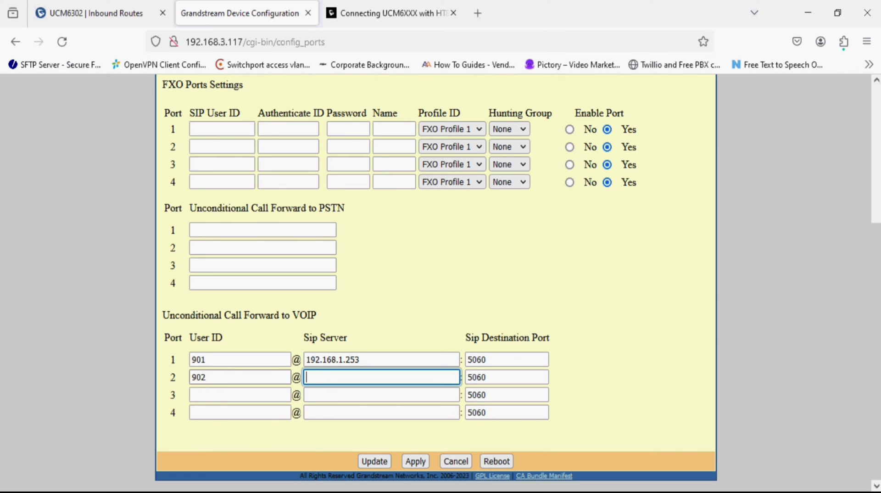
{"action": "type", "text": "192.168.1.253"}
{"action": "double_click", "coordinate": [507, 360]}
{"action": "double_click", "coordinate": [467, 379]}
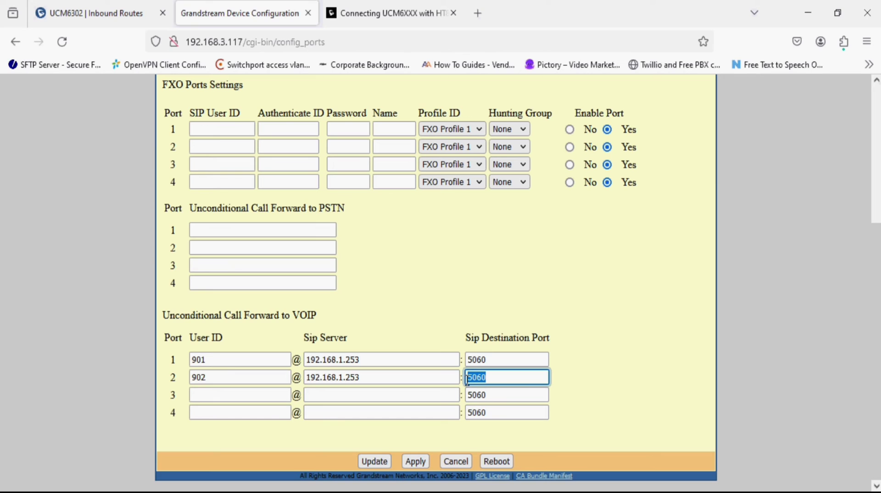
{"action": "left_click", "coordinate": [416, 461]}
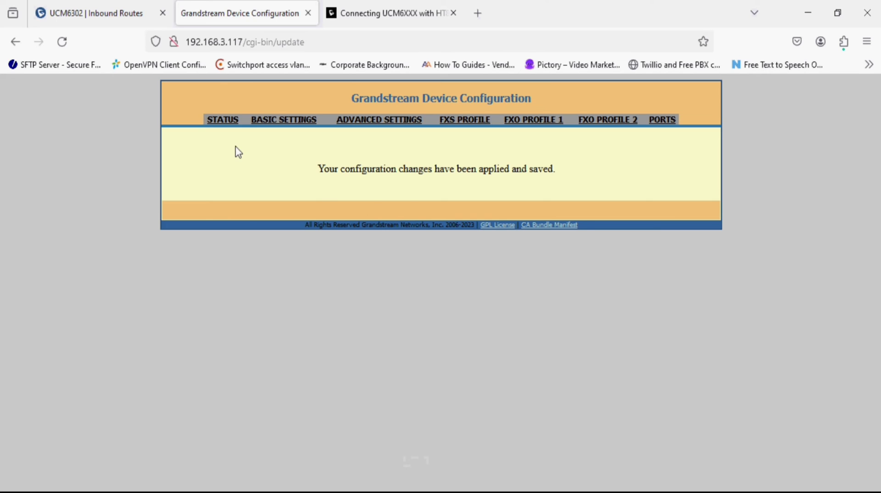
- Verify on the HT841 Status page that FXO 1 shows Idle, then return to the UCM6302 tab
{"action": "left_click", "coordinate": [226, 124]}
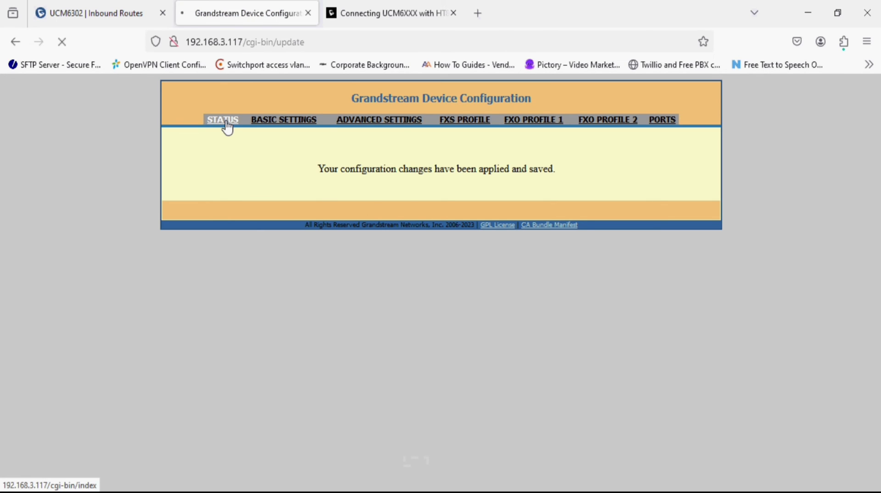
{"action": "scroll", "coordinate": [293, 266], "scroll_direction": "down", "scroll_amount": 3}
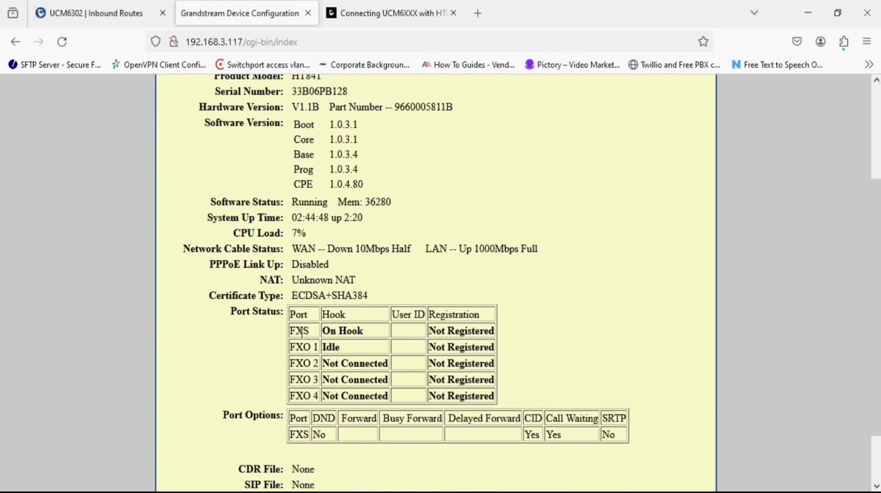
{"action": "left_click_drag", "start_coordinate": [294, 351], "coordinate": [318, 350]}
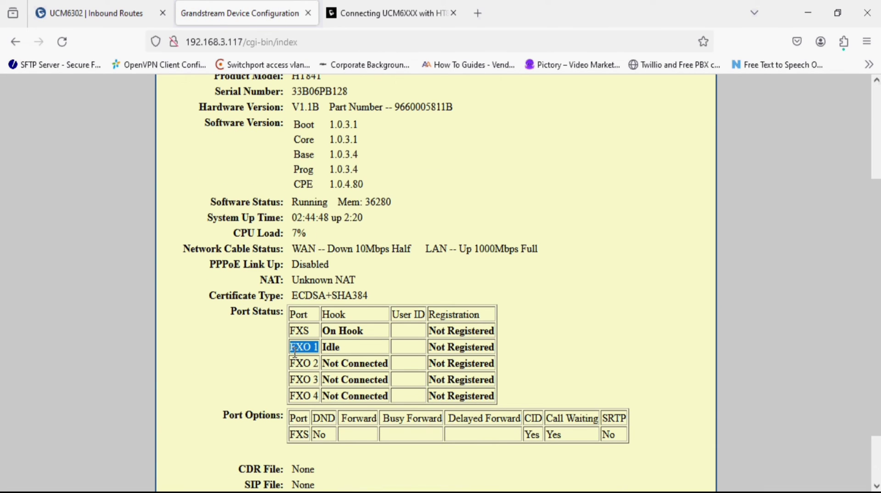
{"action": "left_click", "coordinate": [336, 345]}
{"action": "double_click", "coordinate": [337, 345]}
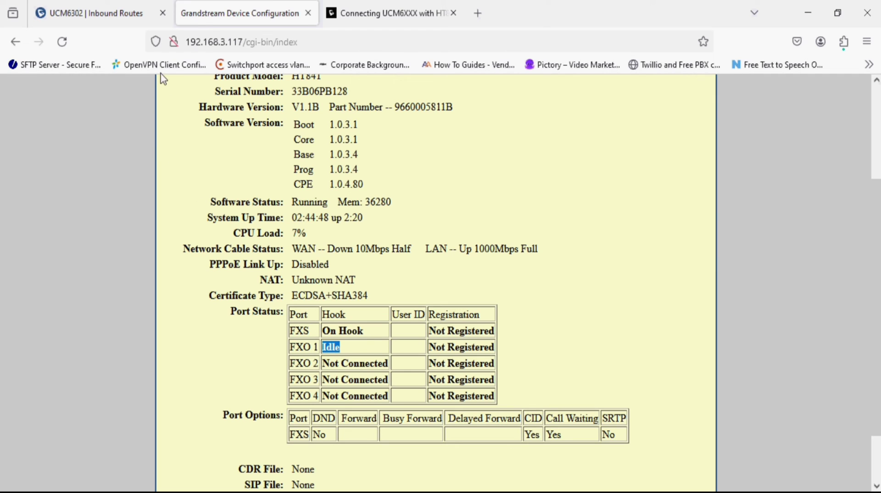
{"action": "left_click", "coordinate": [130, 13]}
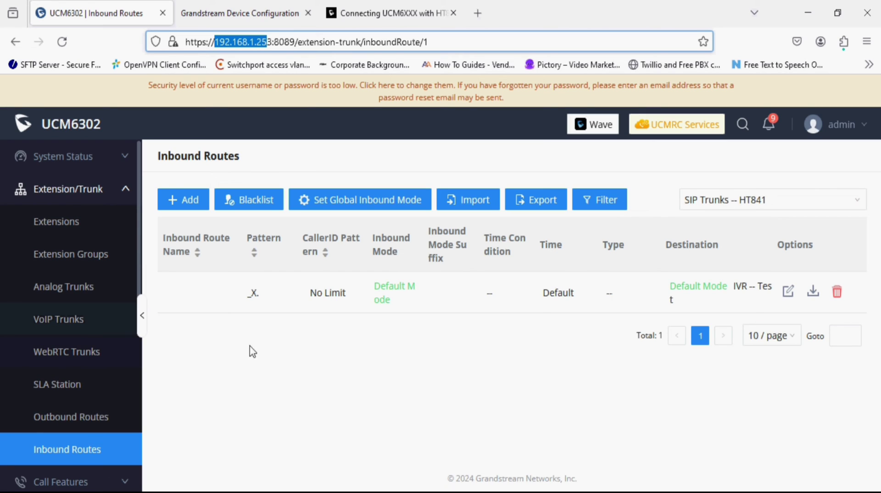
- Review Outbound Routes, VoIP Trunks and the Dashboard for the HT841 trunk, then view the call ringing 1000 in Active Calls
{"action": "left_click", "coordinate": [68, 417]}
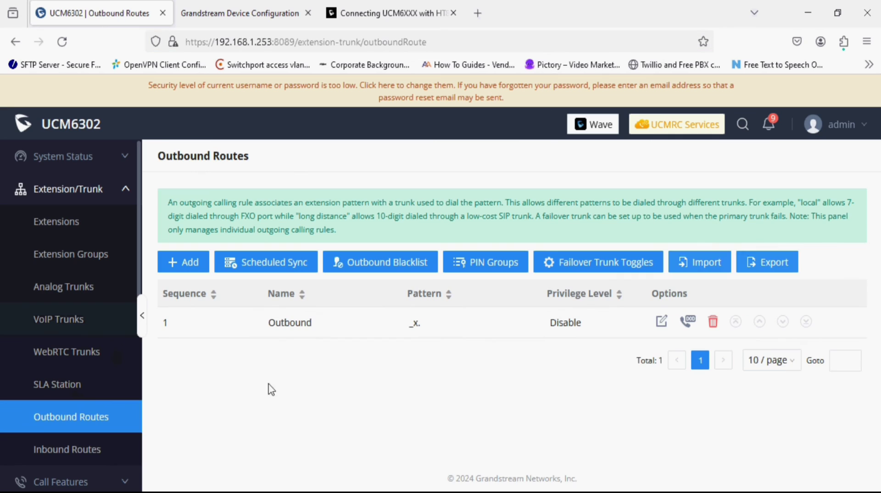
{"action": "left_click", "coordinate": [84, 319]}
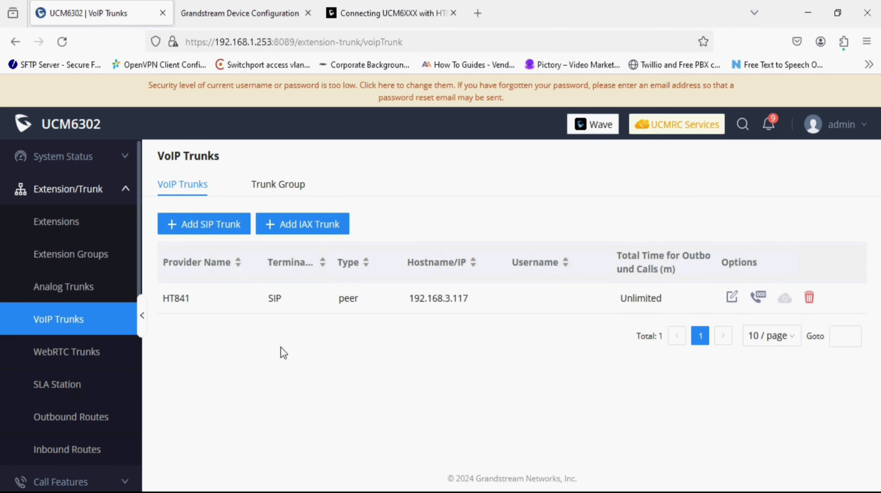
{"action": "left_click", "coordinate": [112, 158]}
{"action": "left_click", "coordinate": [103, 188]}
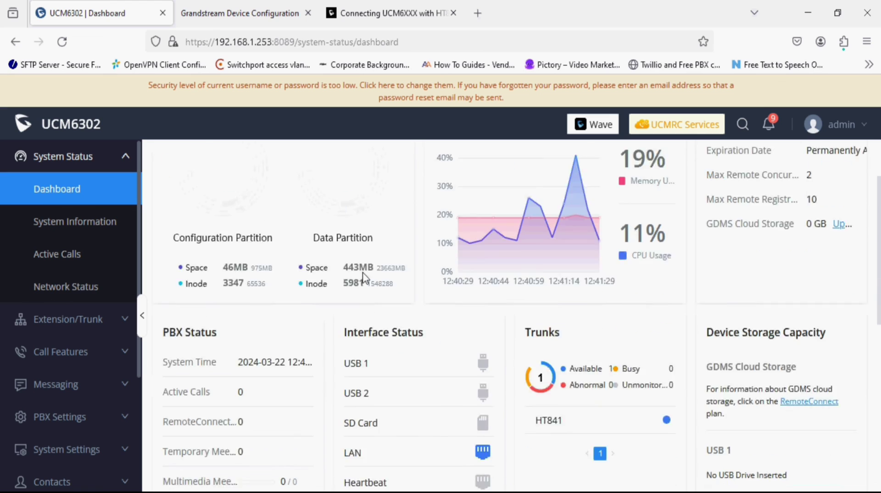
{"action": "scroll", "coordinate": [419, 277], "scroll_direction": "down", "scroll_amount": 4}
{"action": "mouse_move", "coordinate": [669, 296]}
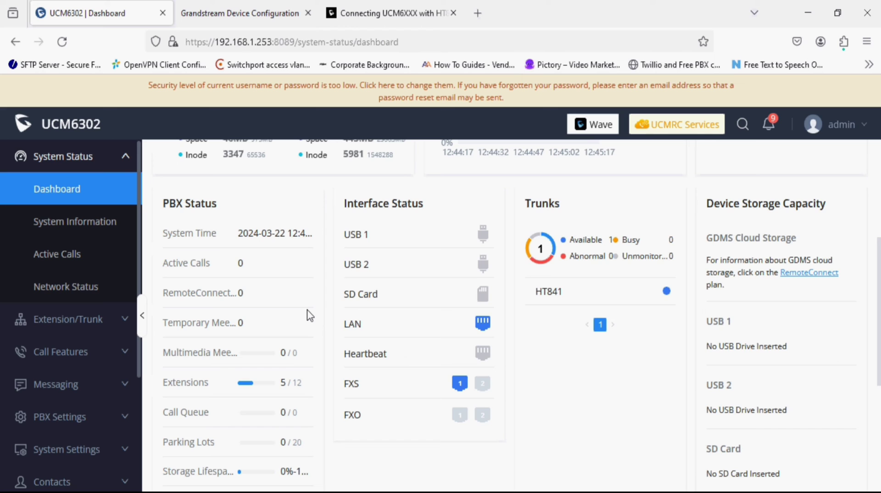
{"action": "scroll", "coordinate": [310, 316], "scroll_direction": "up", "scroll_amount": 3}
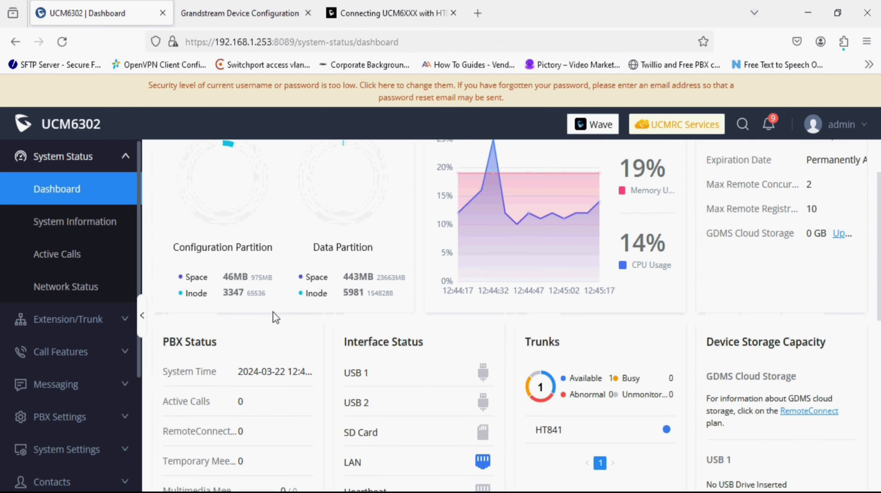
{"action": "left_click", "coordinate": [102, 273]}
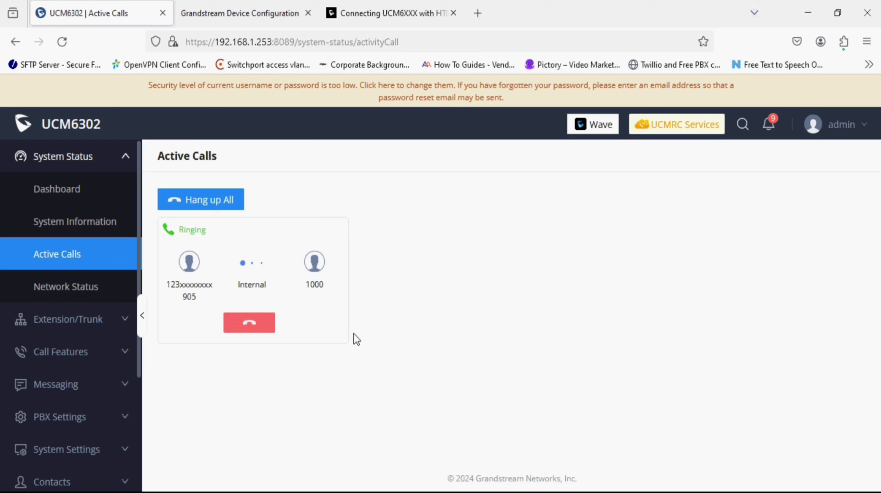
- Reload the HT841 Status page to confirm FXO 1 is now In Use
{"action": "left_click", "coordinate": [272, 15]}
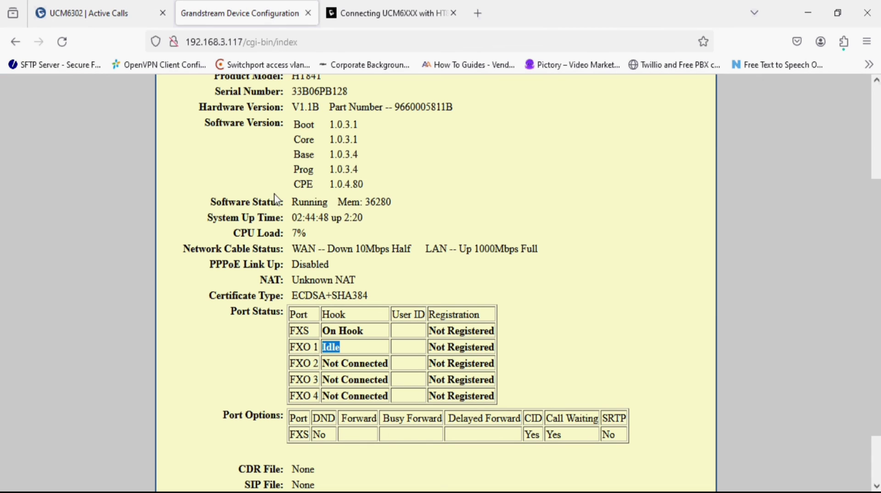
{"action": "key", "text": "F5"}
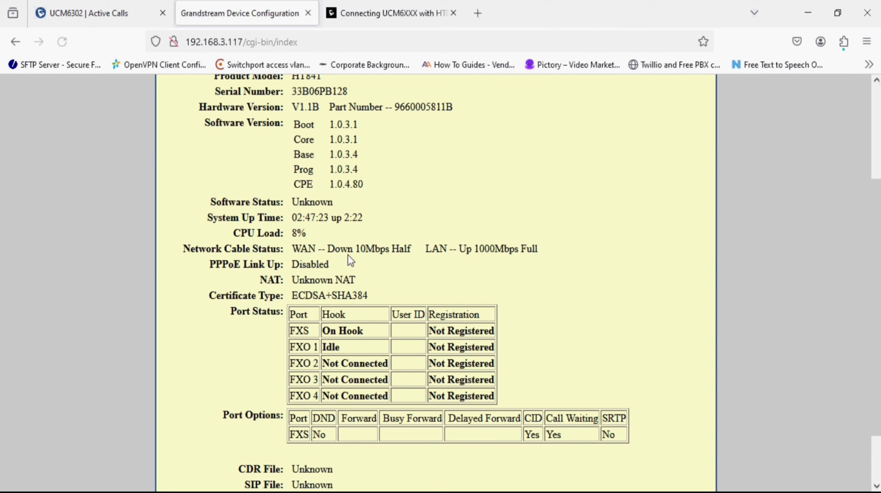
{"action": "key", "text": "F5"}
{"action": "double_click", "coordinate": [337, 347]}
- Hang up all active calls in UCM6302 Active Calls, including the call via HT841
{"action": "left_click", "coordinate": [116, 9]}
{"action": "left_click_drag", "start_coordinate": [175, 295], "coordinate": [281, 281]}
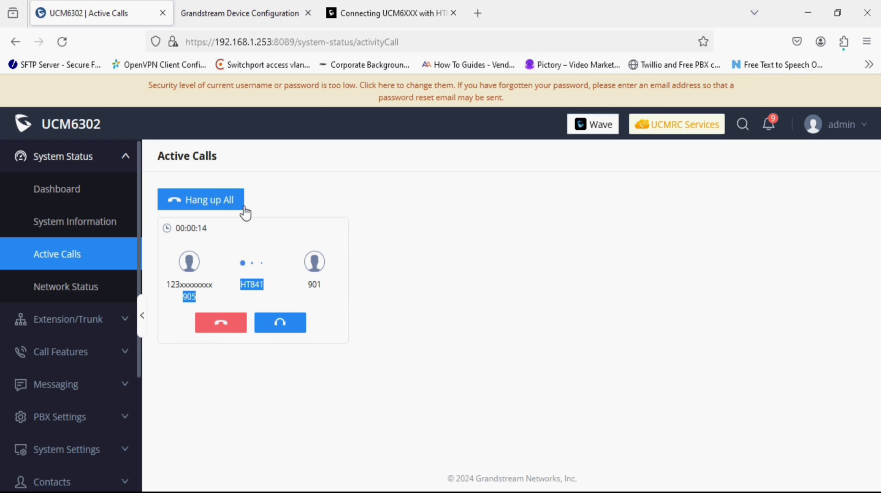
{"action": "left_click", "coordinate": [229, 201]}
{"action": "left_click", "coordinate": [153, 270]}
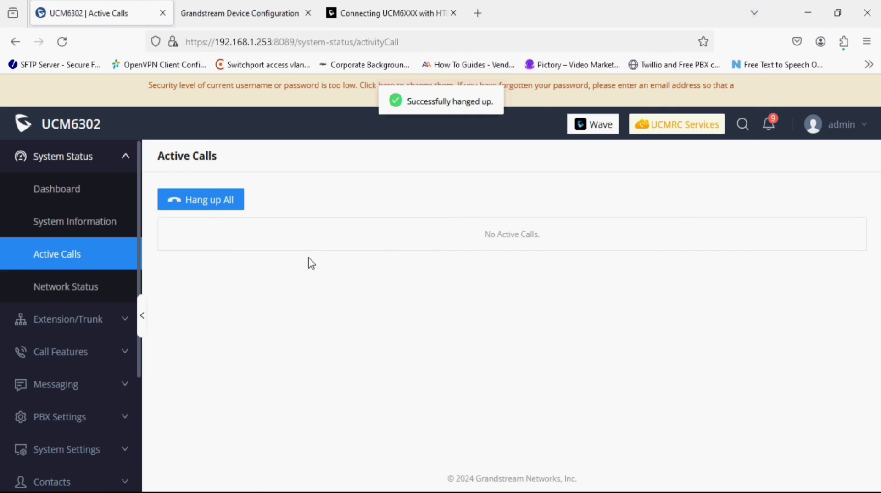
- Refresh the HT841 status to recheck FXO 1, then return to UCM6302 Active Calls showing no calls
{"action": "left_click", "coordinate": [254, 19]}
{"action": "left_click", "coordinate": [370, 342]}
{"action": "key", "text": "F5"}
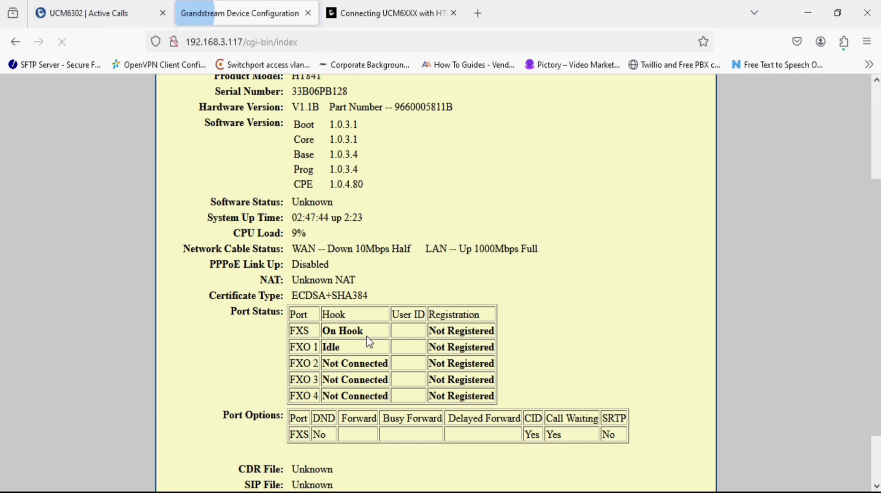
{"action": "scroll", "coordinate": [369, 342], "scroll_direction": "up", "scroll_amount": 3}
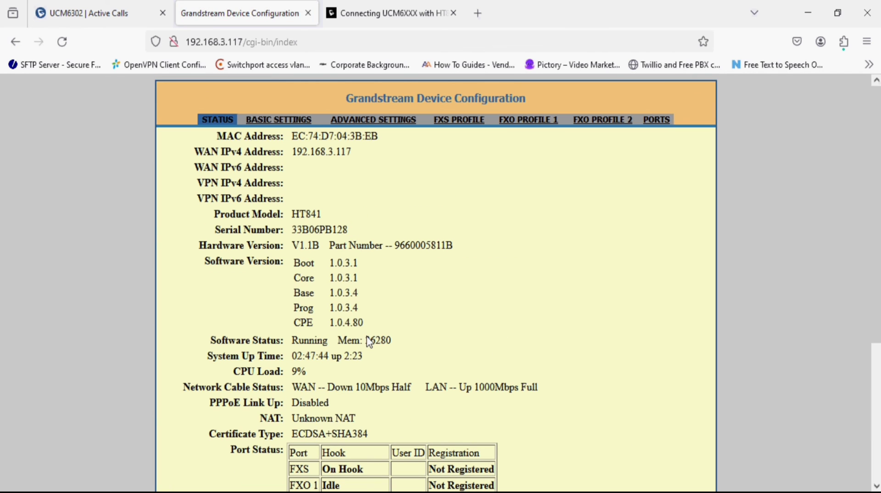
{"action": "left_click", "coordinate": [152, 20]}
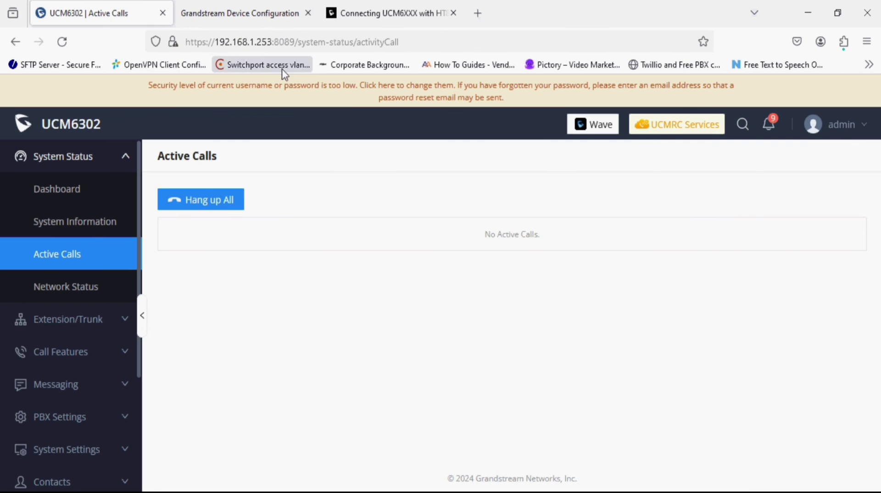